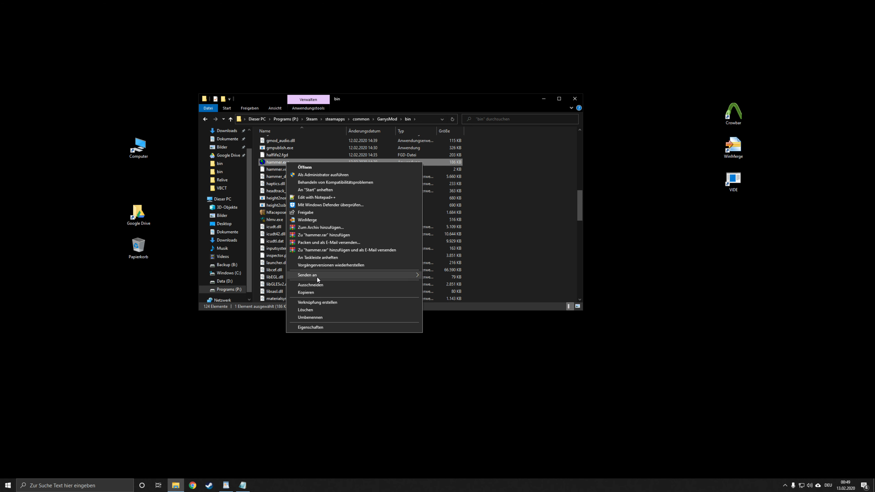
Step: Create a desktop shortcut for hammer.exe and place it in the open area near the desktop's upper middle
mouse_move(317, 277)
click(464, 286)
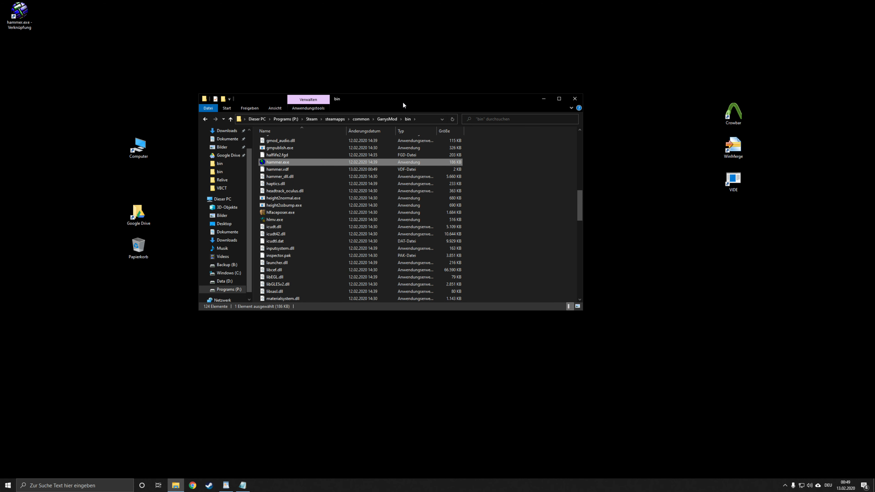
drag(403, 102, 525, 184)
drag(15, 19, 293, 100)
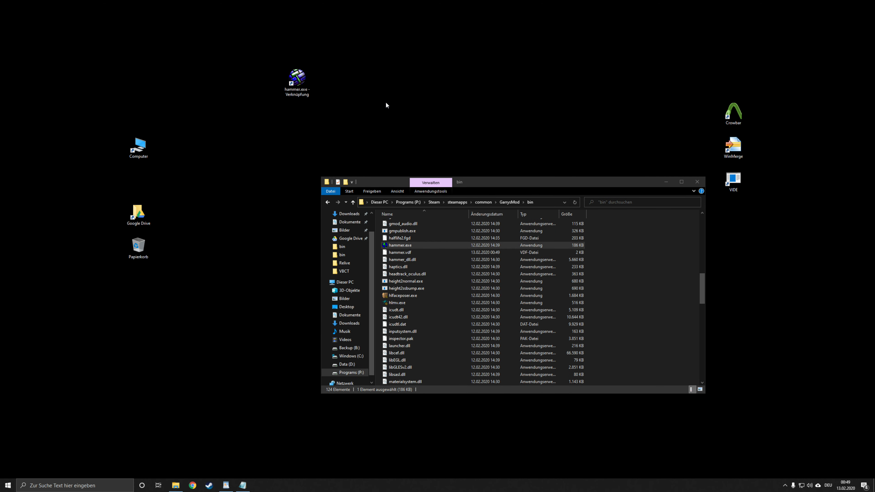
Step: Launch Hammer from its desktop shortcut, enlarge the Messages window and create a new map
double_click(303, 79)
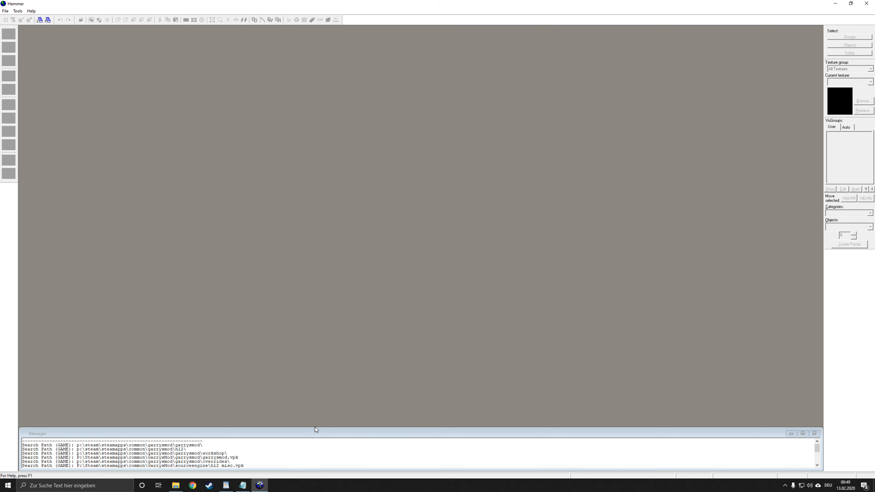
drag(317, 427, 331, 412)
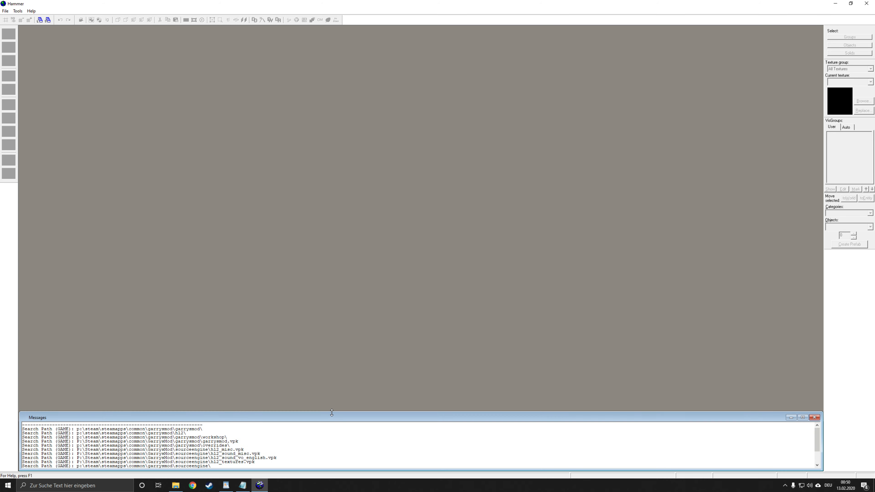
click(4, 12)
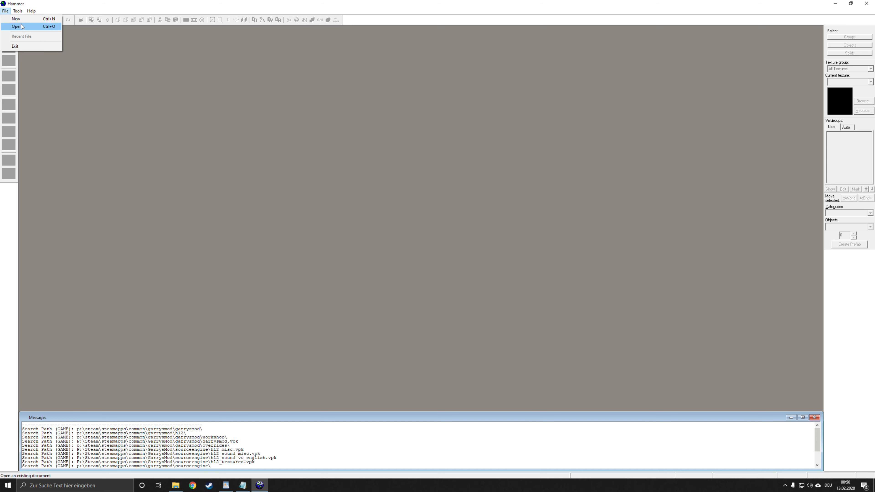
click(21, 19)
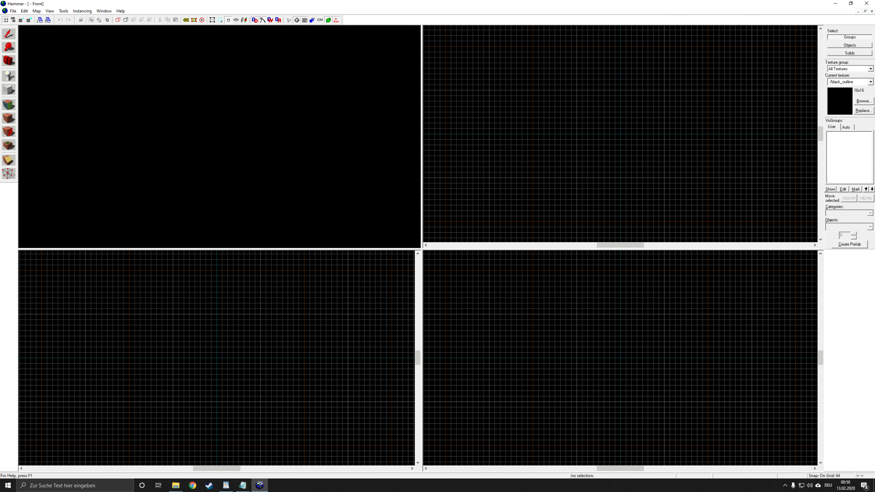
Step: Open Hammer's general options and set the time between autosaves to 5 minutes
click(13, 11)
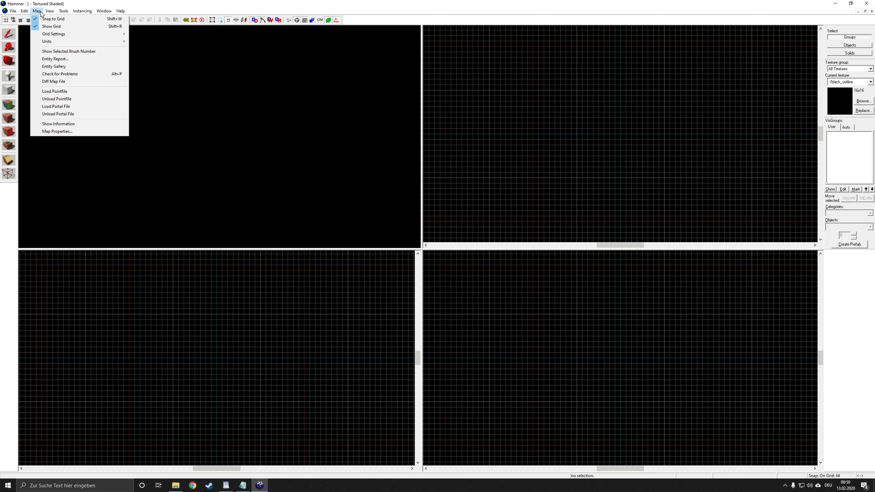
mouse_move(63, 11)
click(98, 162)
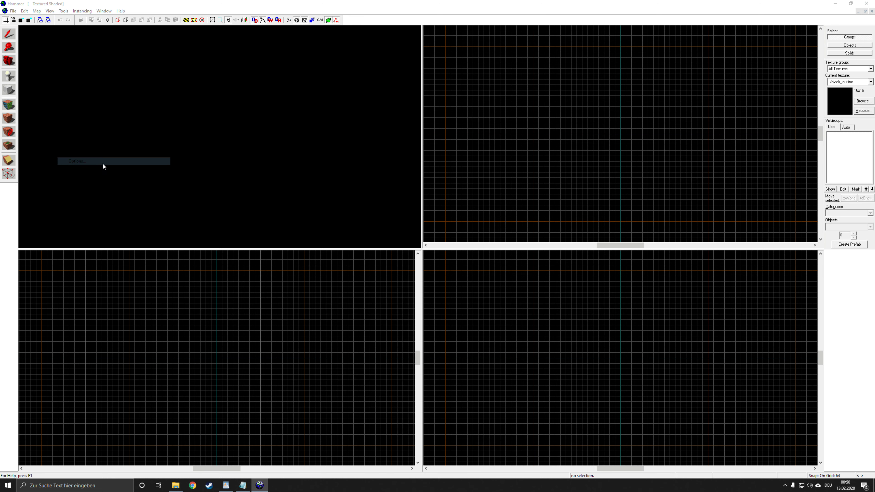
drag(417, 158, 363, 170)
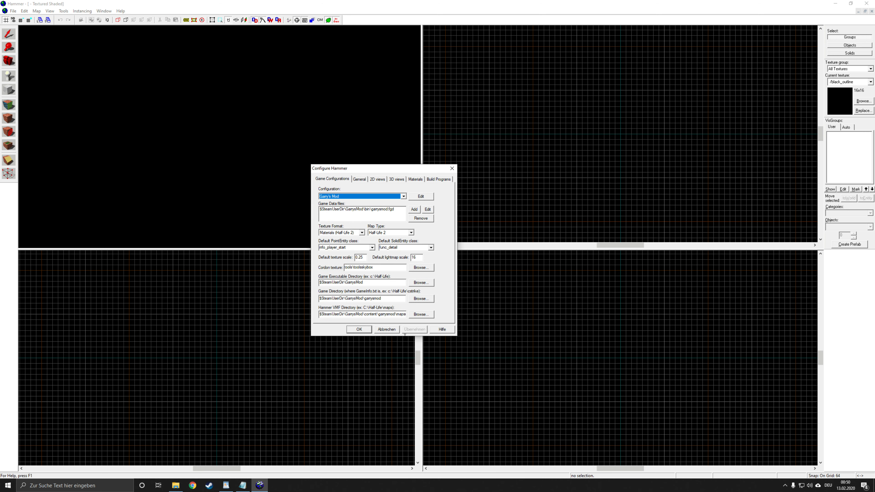
click(357, 179)
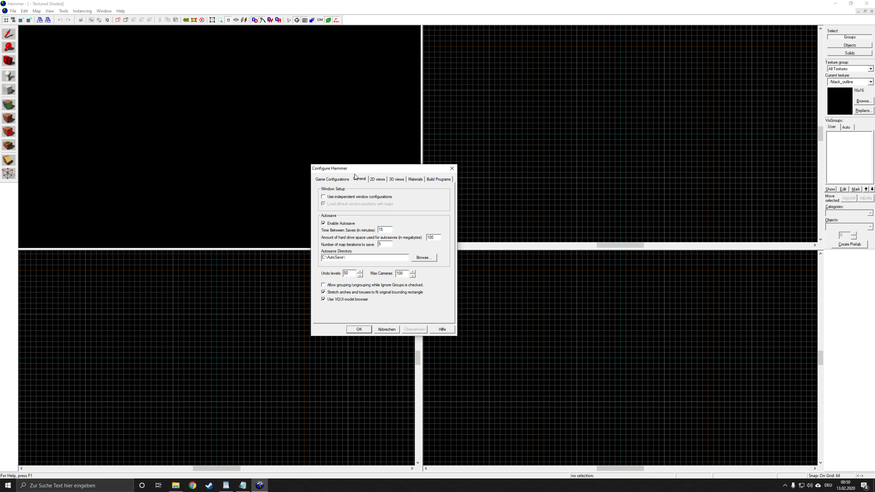
drag(355, 171, 351, 177)
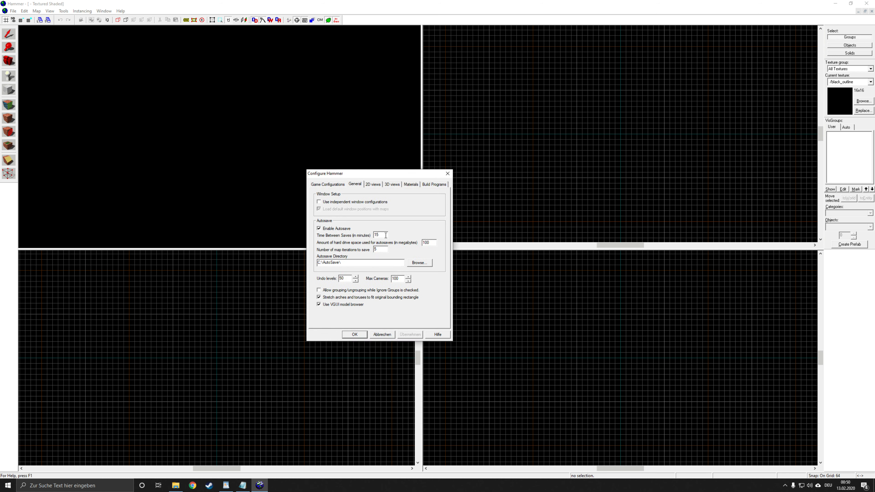
text(5)
Step: Set the autosave directory to D:\Google Drive\Source Development\AutoSave
click(417, 265)
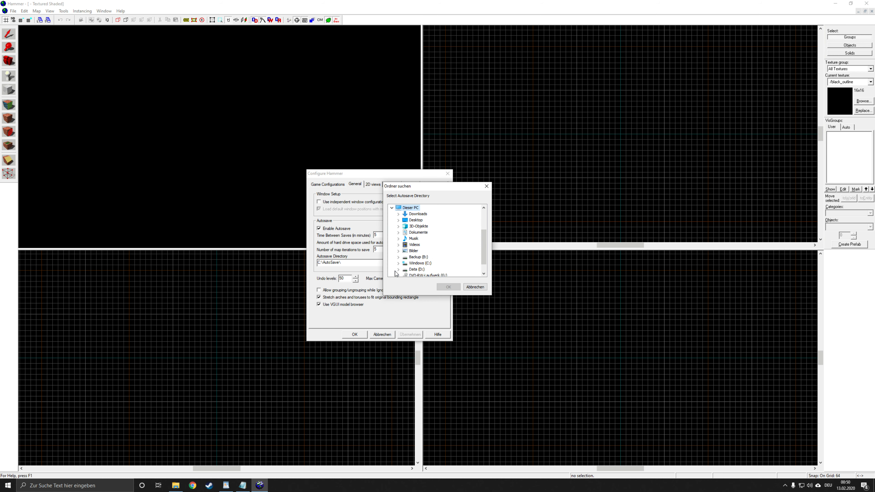
click(397, 269)
click(405, 263)
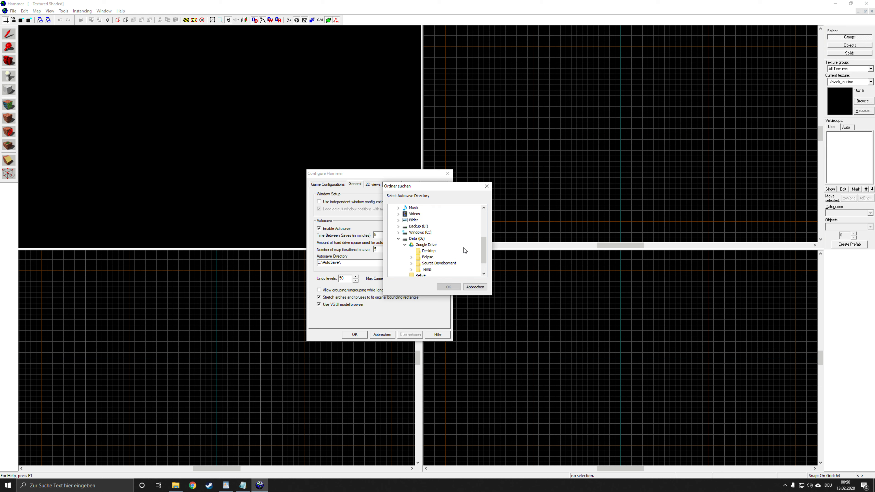
click(411, 262)
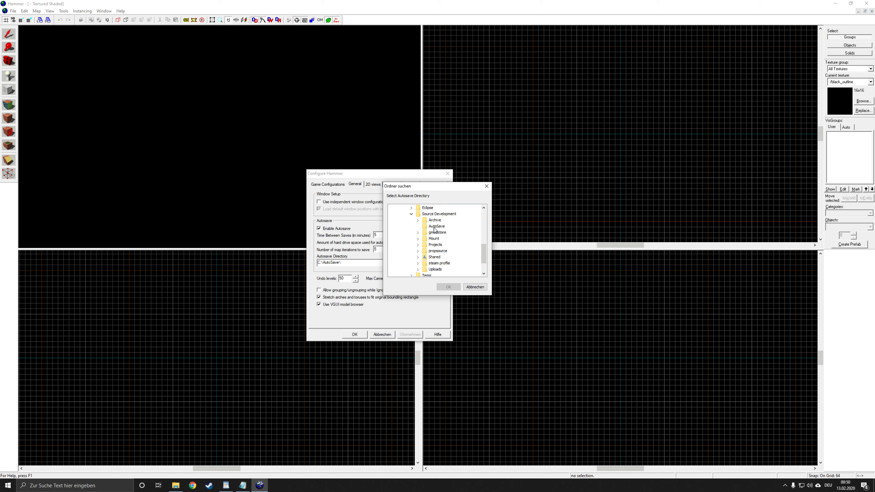
click(437, 226)
click(446, 286)
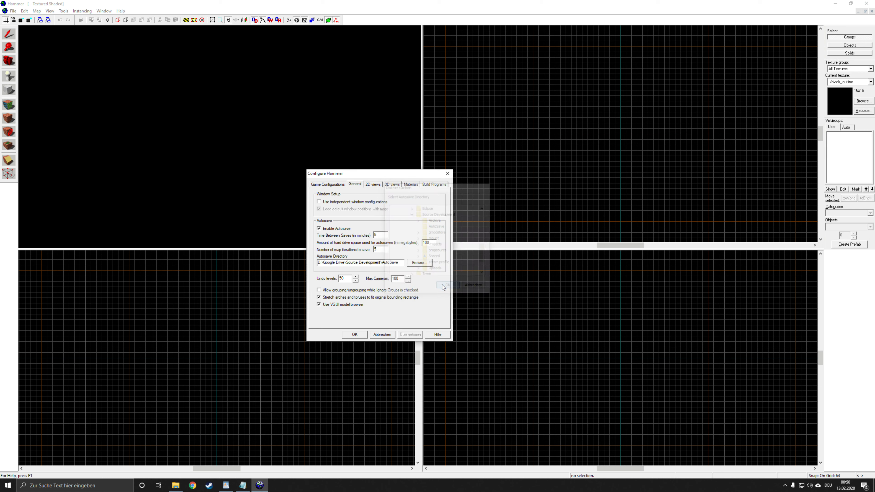
Step: Turn off Draw Vertices in the 2D view options, leaving Draw Models enabled
click(372, 186)
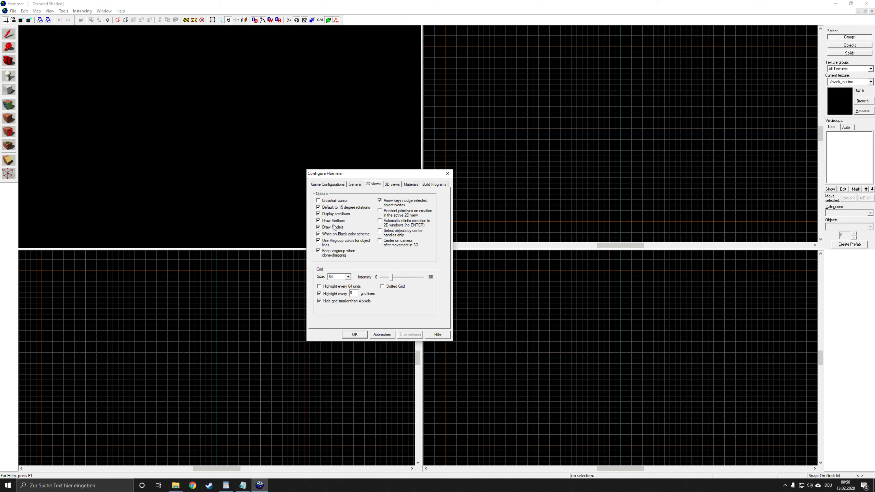
drag(355, 175, 304, 158)
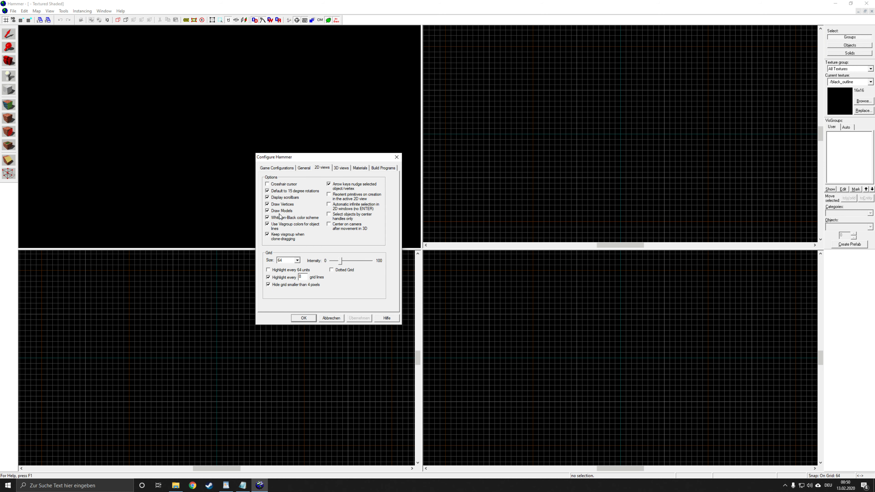
click(267, 211)
click(280, 212)
click(281, 205)
drag(308, 158, 286, 176)
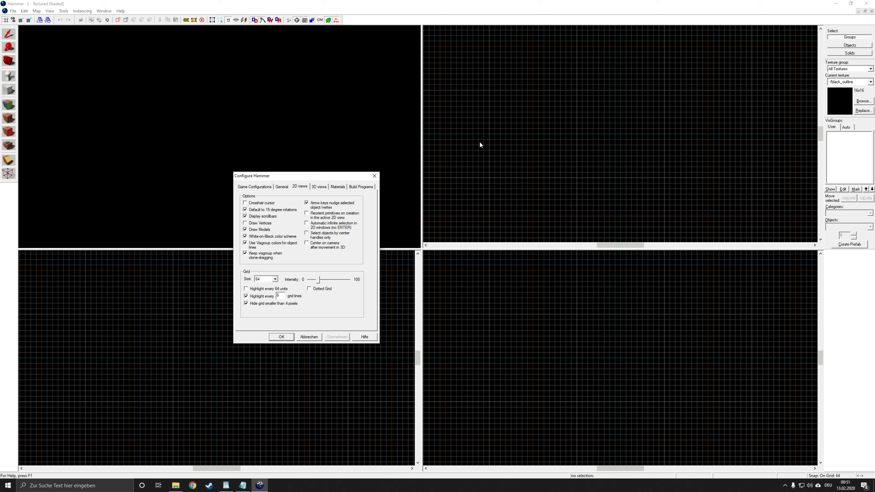
drag(318, 177, 358, 218)
Step: Set the detail render distance to 32000 in the 3D view options and accept the configuration
click(334, 203)
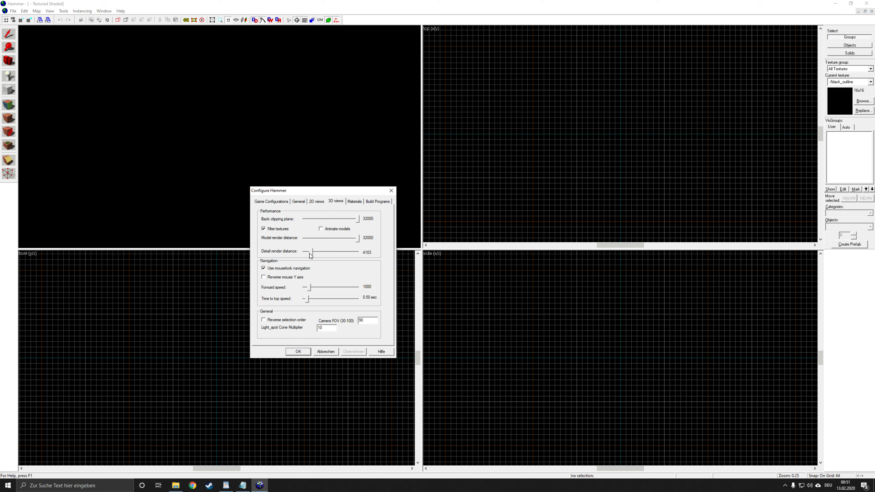
drag(312, 252, 358, 251)
drag(338, 221, 407, 221)
click(303, 353)
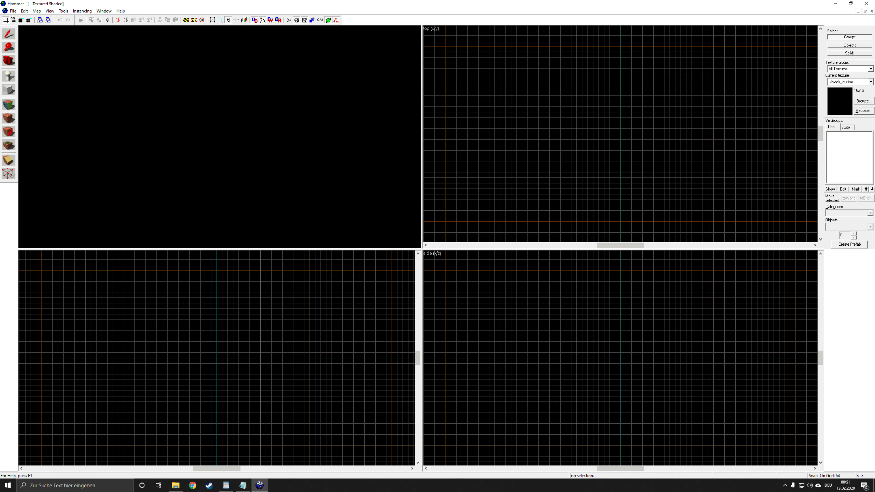
Step: Close Hammer and move the File Explorer window away from the hammer.exe shortcut
click(866, 4)
click(443, 141)
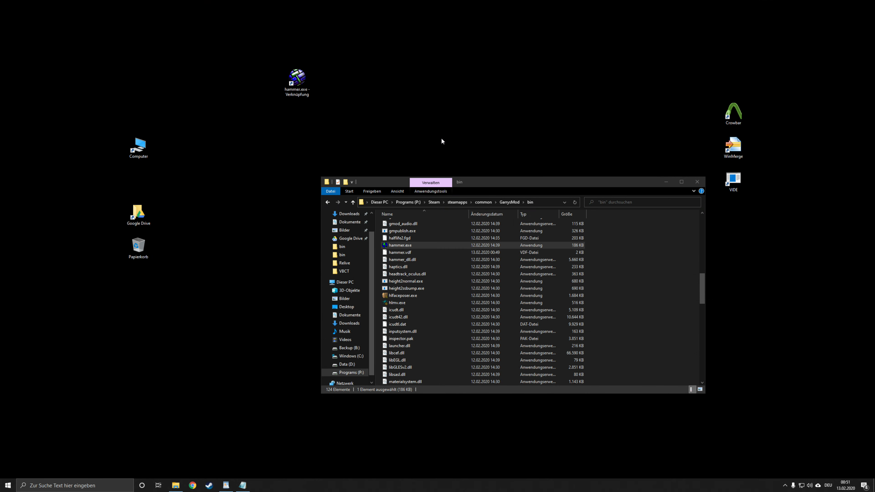
click(589, 180)
drag(604, 186, 683, 124)
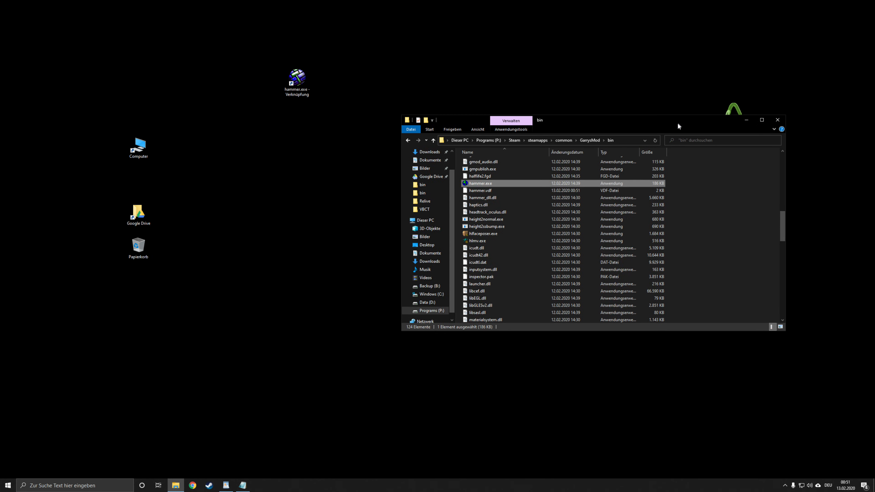
click(294, 202)
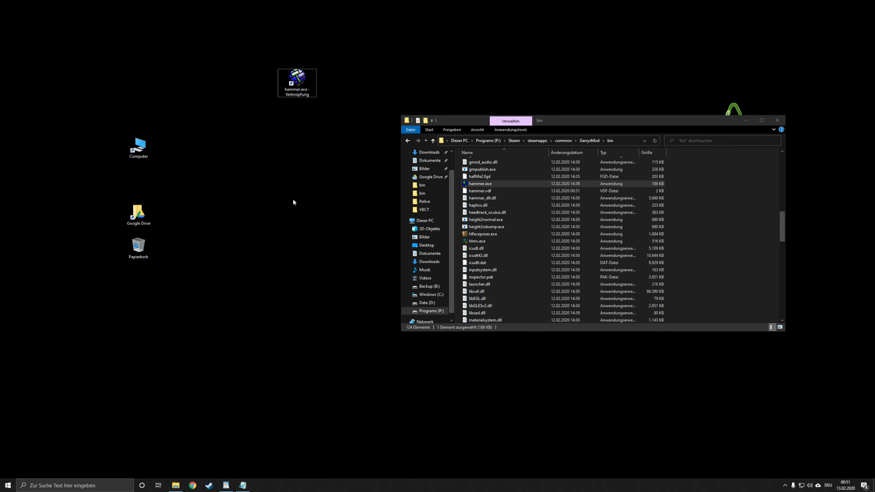
Step: Switch to the Registry Editor and open the key HKEY_CURRENT_USER\Software\Valve\Hammer\3D Views
key(super+r)
key(Return)
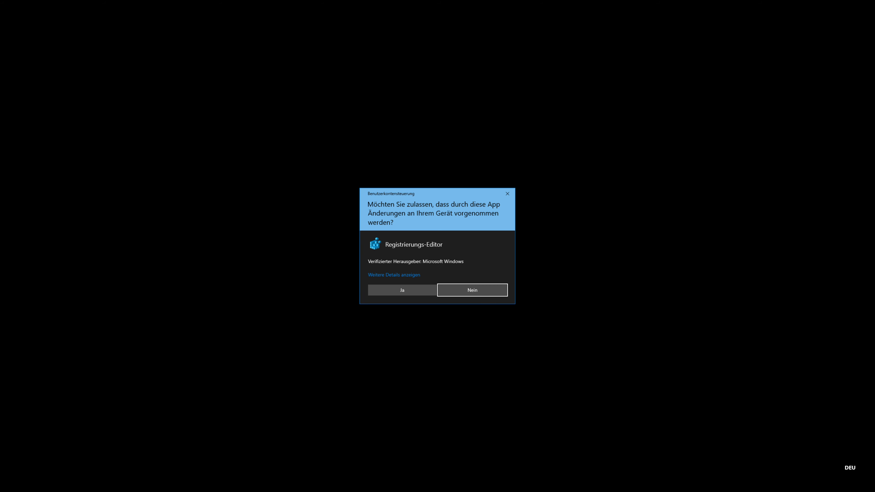
click(384, 291)
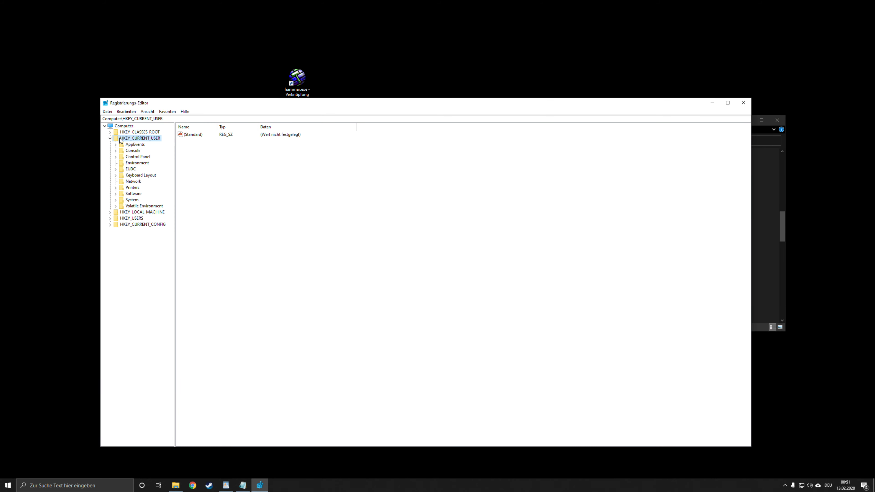
click(116, 194)
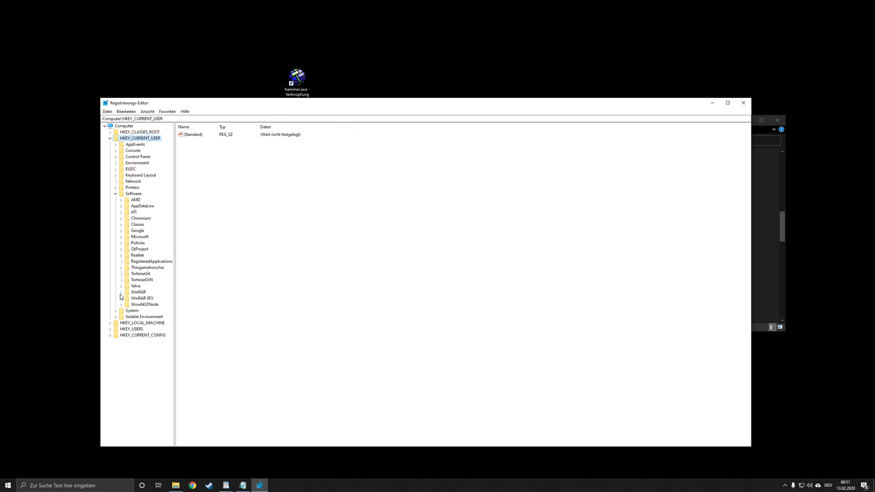
click(121, 286)
click(126, 293)
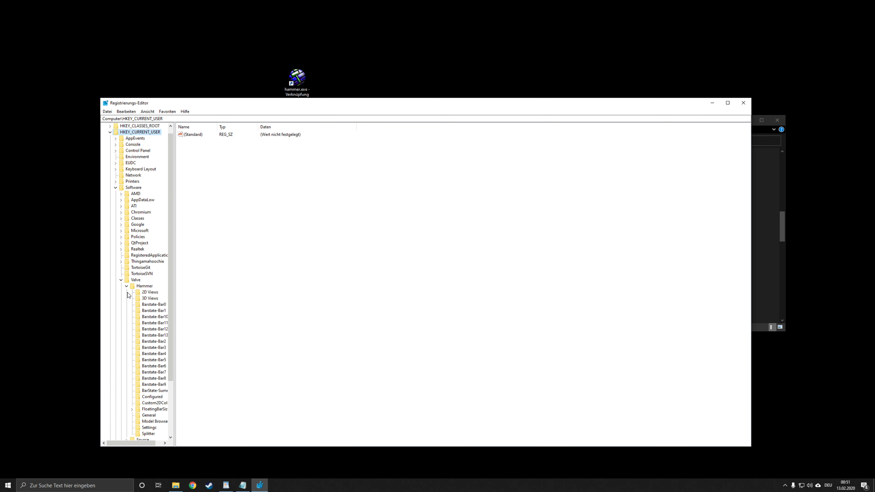
click(144, 298)
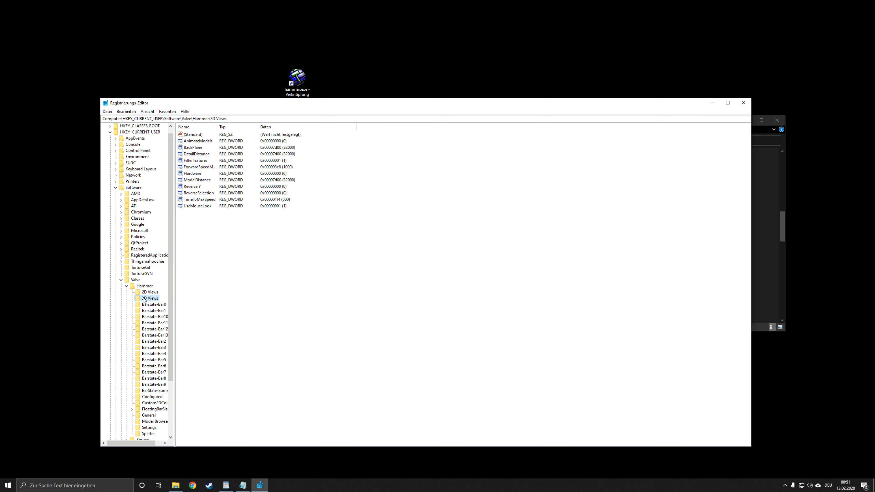
Step: Set the BackPlane registry value to hexadecimal ffff
double_click(192, 148)
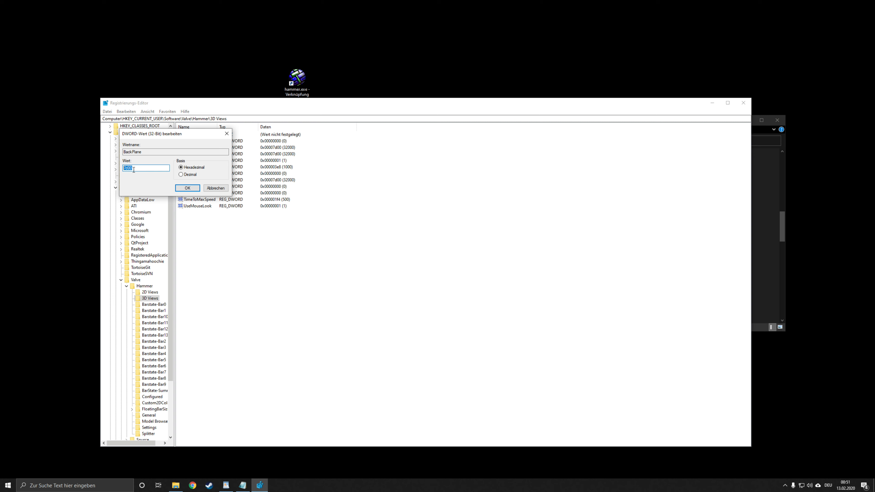
text(ffff)
click(191, 175)
double_click(130, 168)
click(188, 188)
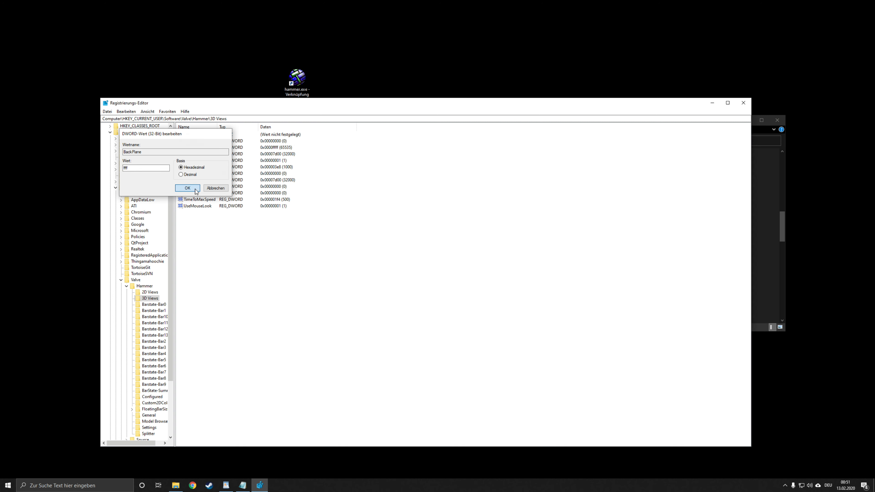
Step: Set the ModelDistance registry value to hexadecimal ffff and close the Registry Editor
double_click(197, 180)
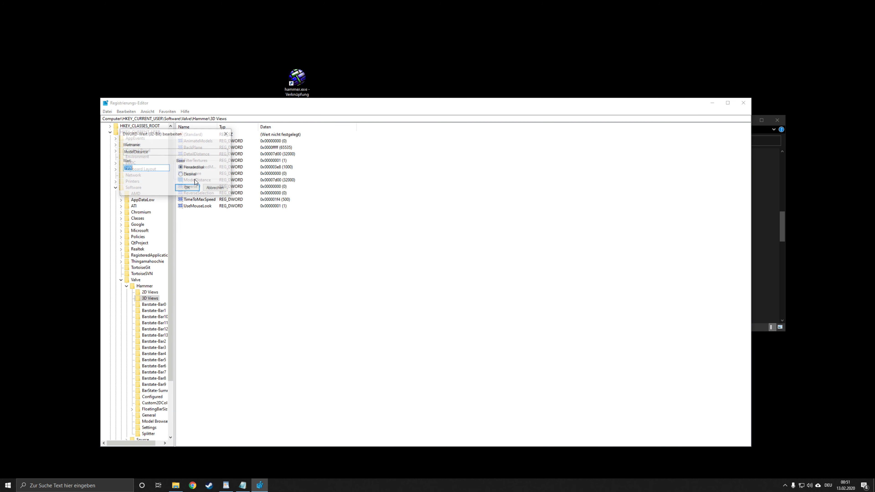
text(ffff)
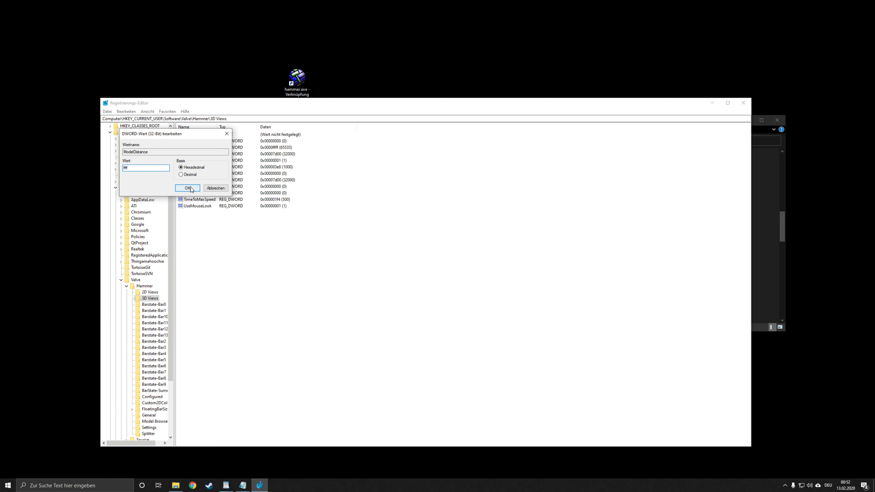
click(182, 188)
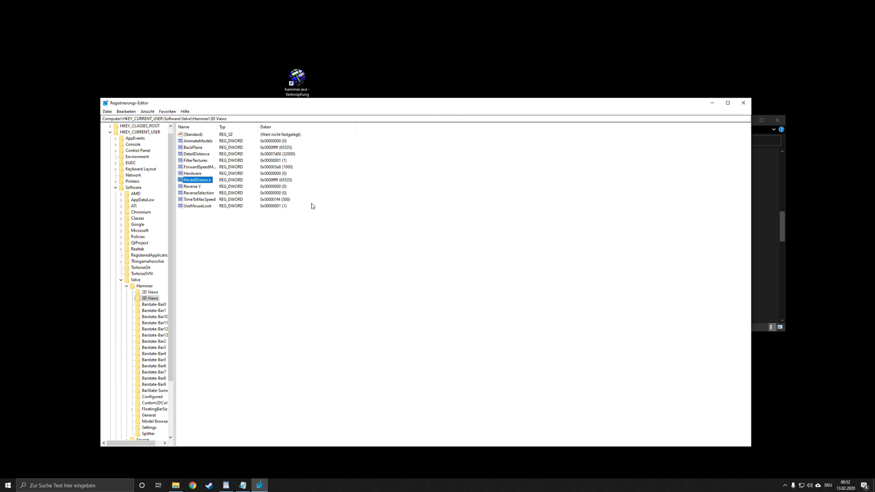
click(743, 103)
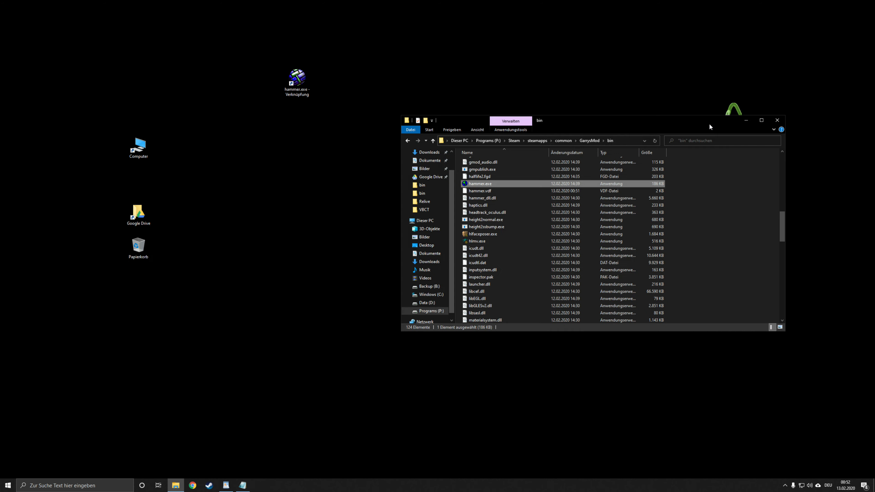
drag(709, 123, 636, 122)
drag(498, 54, 439, 99)
drag(377, 45, 349, 90)
drag(363, 45, 666, 89)
mouse_move(675, 86)
mouse_down()
mouse_move(538, 45)
mouse_move(456, 44)
mouse_up()
mouse_move(197, 328)
mouse_down()
mouse_move(237, 402)
mouse_move(242, 391)
mouse_up()
Step: Relaunch Hammer from its desktop shortcut
click(295, 99)
double_click(295, 98)
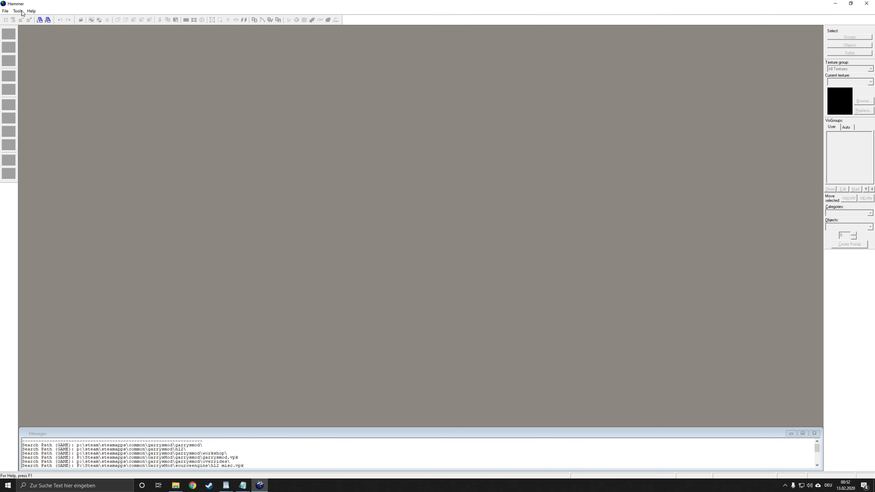
Step: Check the back clipping plane and render distance settings in Hammer's 3D views options and close the options
click(18, 11)
click(18, 11)
click(17, 10)
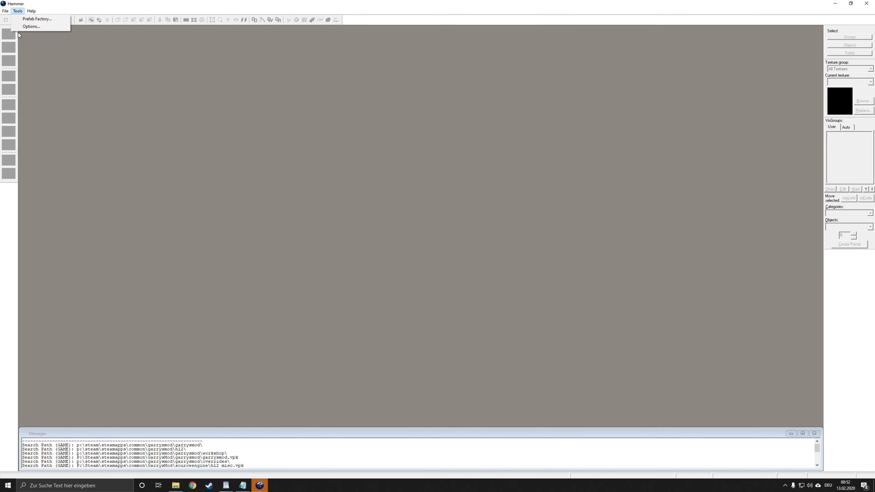
click(31, 26)
click(449, 168)
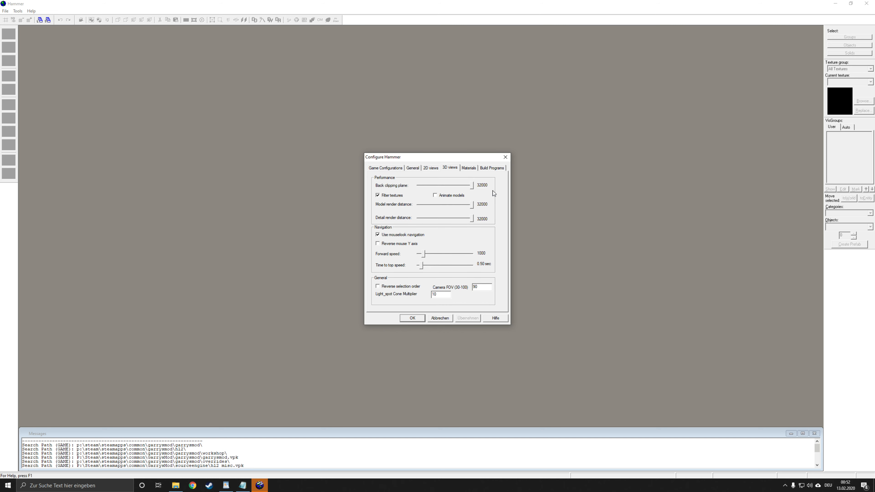
click(506, 157)
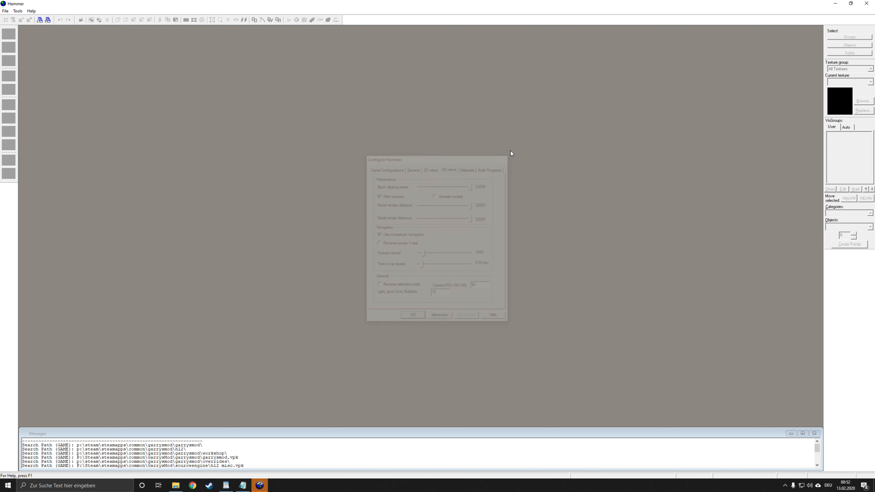
drag(545, 126, 385, 175)
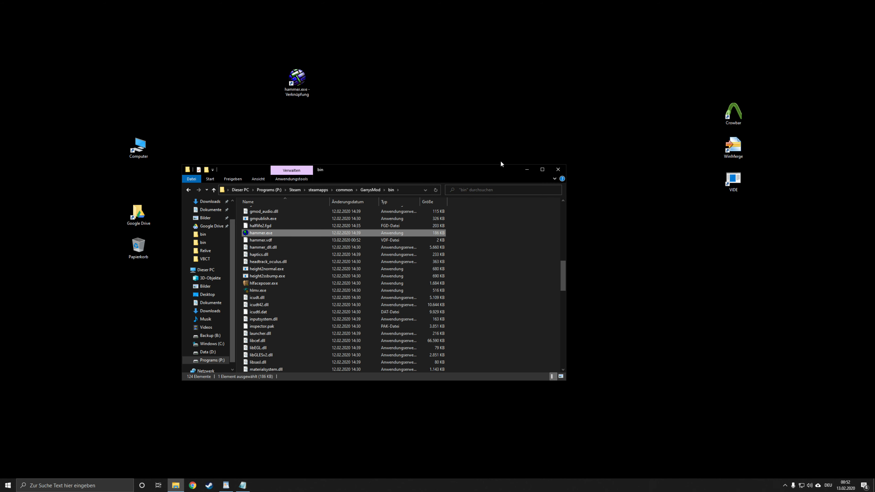
mouse_move(618, 28)
mouse_down()
mouse_move(565, 122)
mouse_move(521, 130)
mouse_move(269, 281)
mouse_move(230, 339)
mouse_up()
click(527, 170)
mouse_move(151, 114)
mouse_down()
mouse_move(443, 366)
mouse_move(688, 405)
mouse_move(165, 104)
mouse_move(147, 60)
mouse_move(189, 133)
mouse_move(179, 103)
mouse_up()
drag(166, 100, 523, 381)
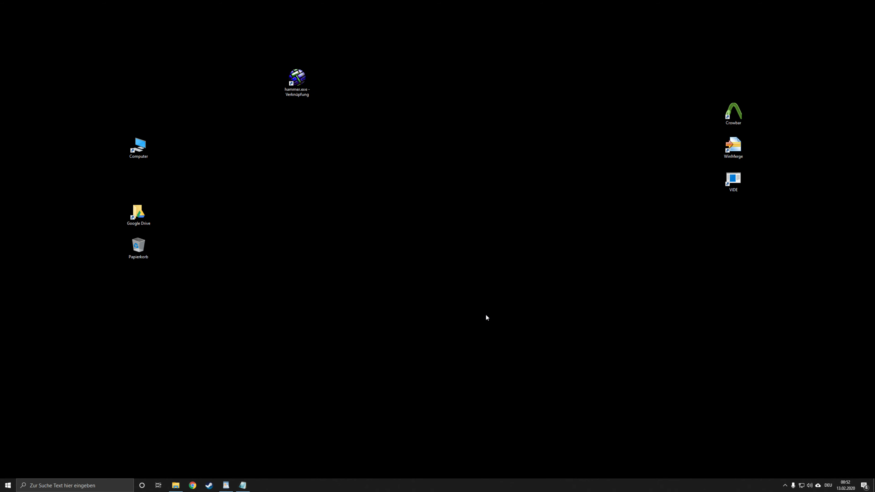
drag(226, 314, 305, 403)
drag(165, 113, 588, 386)
drag(589, 386, 158, 99)
drag(159, 101, 426, 385)
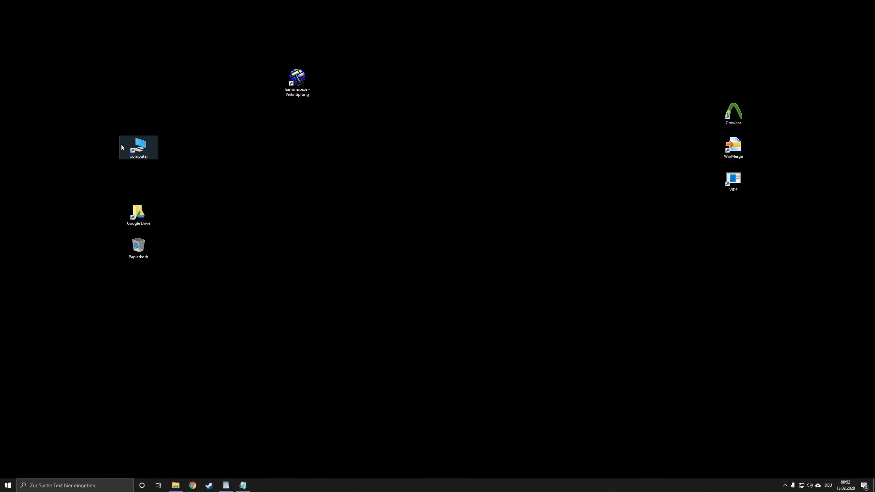
double_click(137, 147)
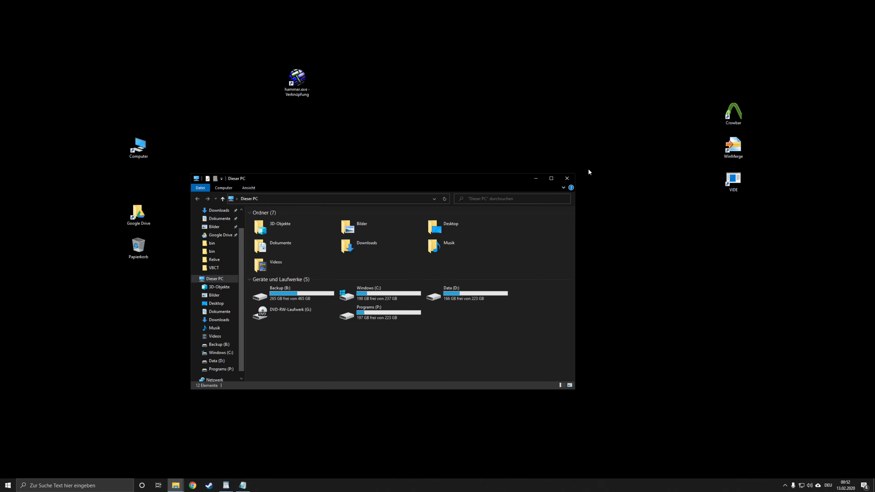
click(568, 180)
Step: Open mount.cfg from the GarrysMod\garrysmod\cfg folder in Notepad++
click(180, 484)
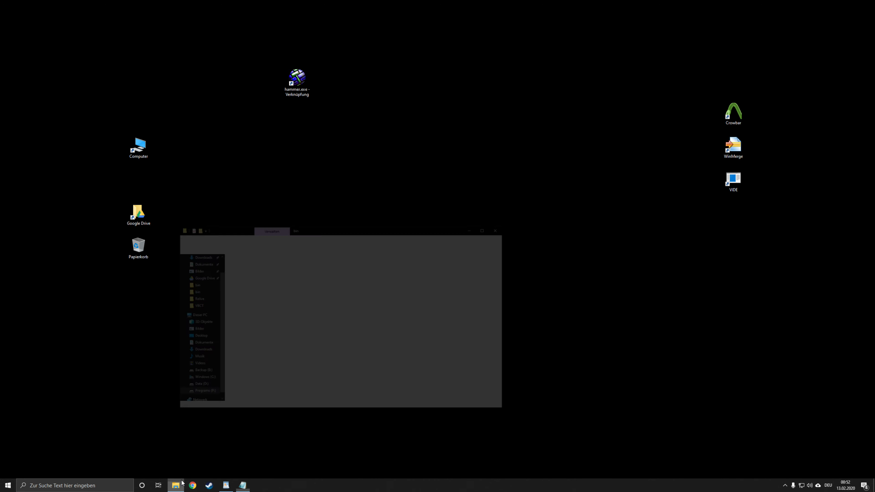
click(372, 190)
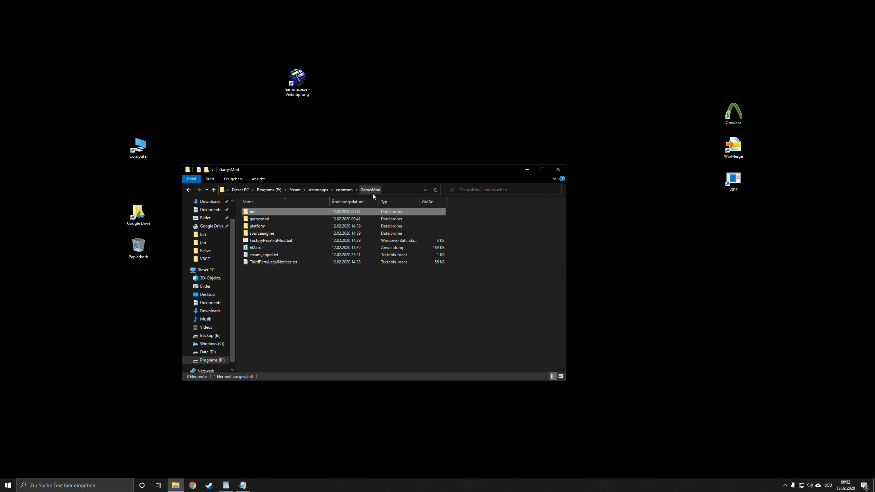
double_click(263, 218)
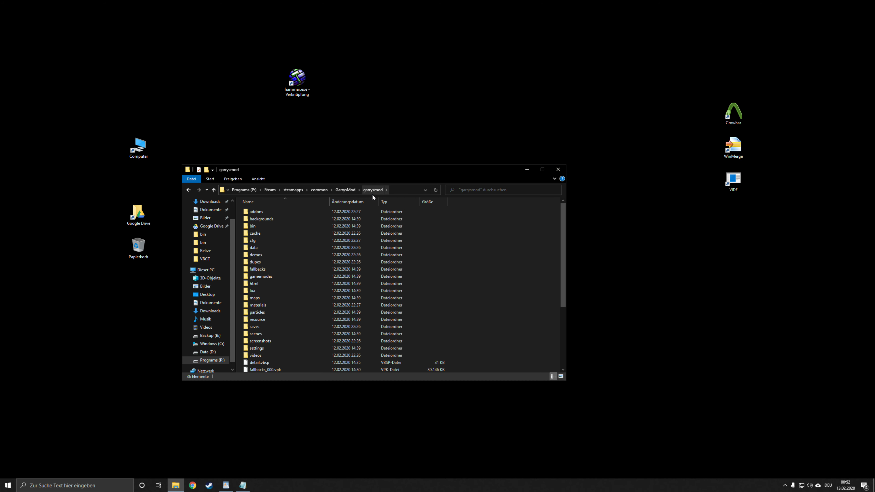
double_click(262, 240)
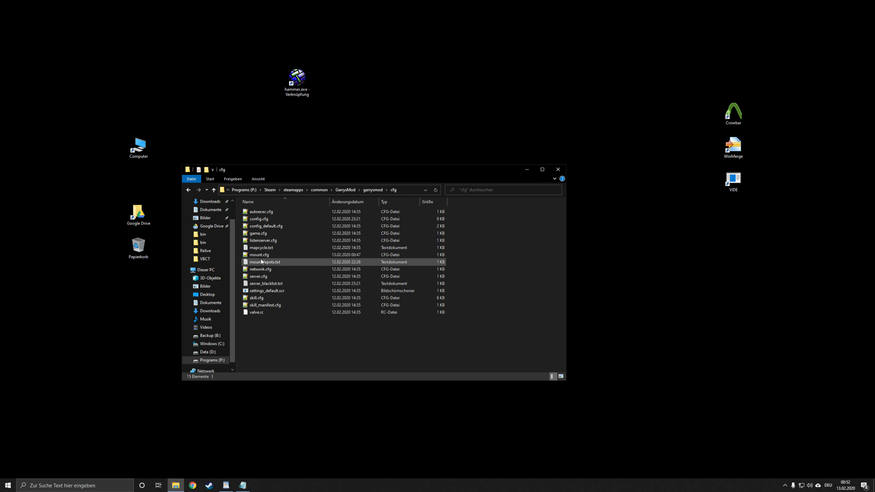
click(259, 255)
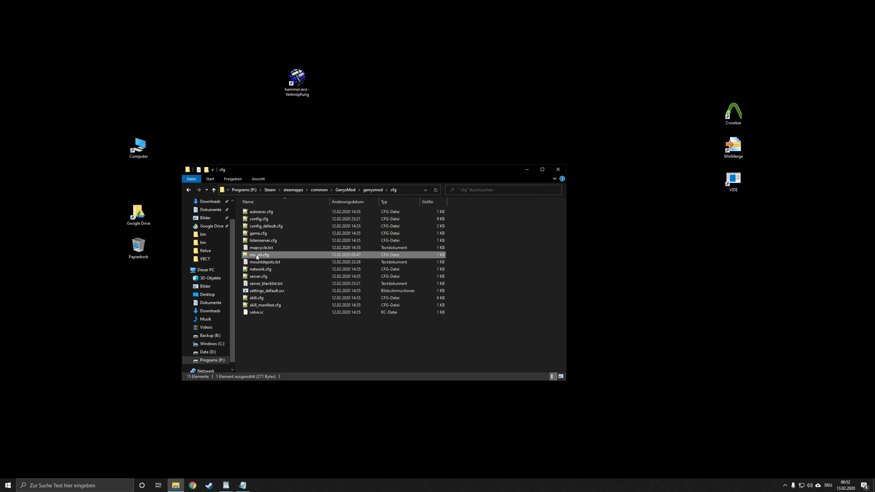
double_click(257, 254)
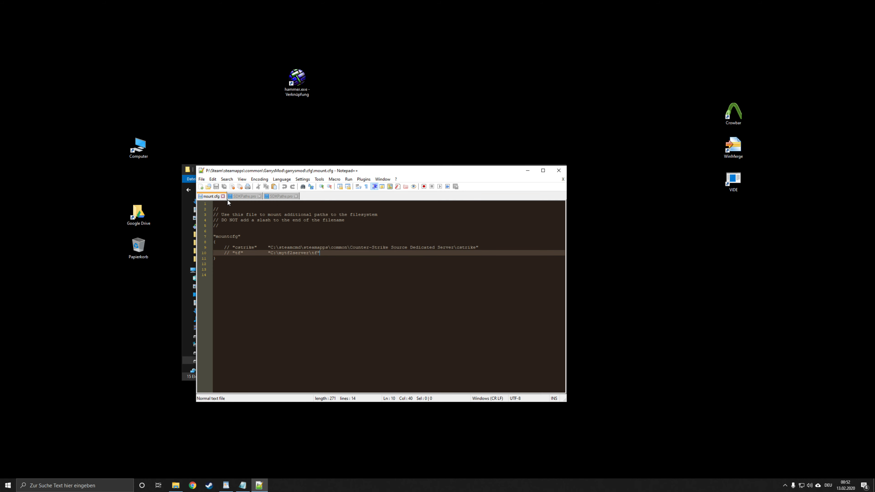
Step: Close the two other open files, keeping mount.cfg, and reposition the editor window
click(260, 196)
click(260, 196)
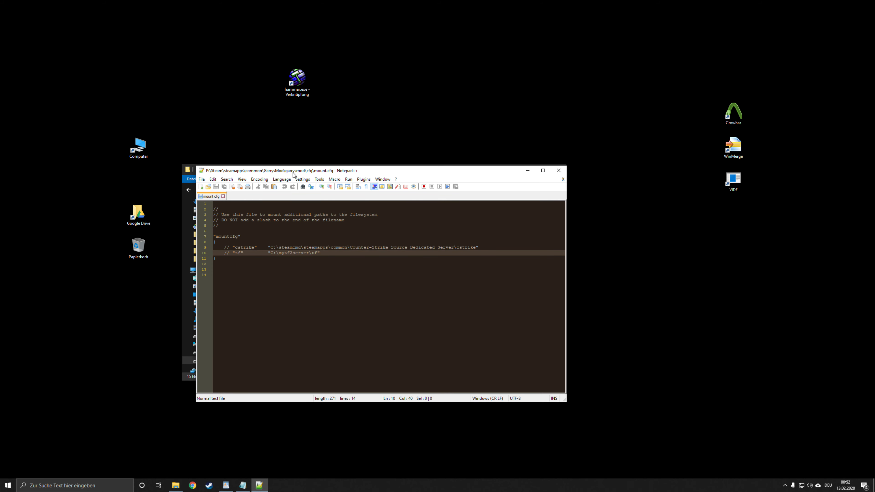
drag(293, 173, 353, 149)
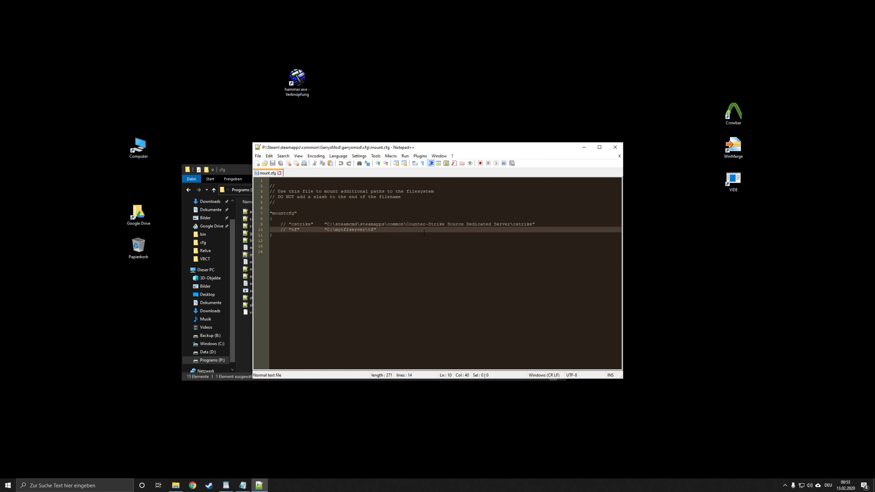
Step: Open the folder Google Drive\Source Development\Mount\mount_starwars and look over its materials, models, scripts and sound subfolders
double_click(138, 213)
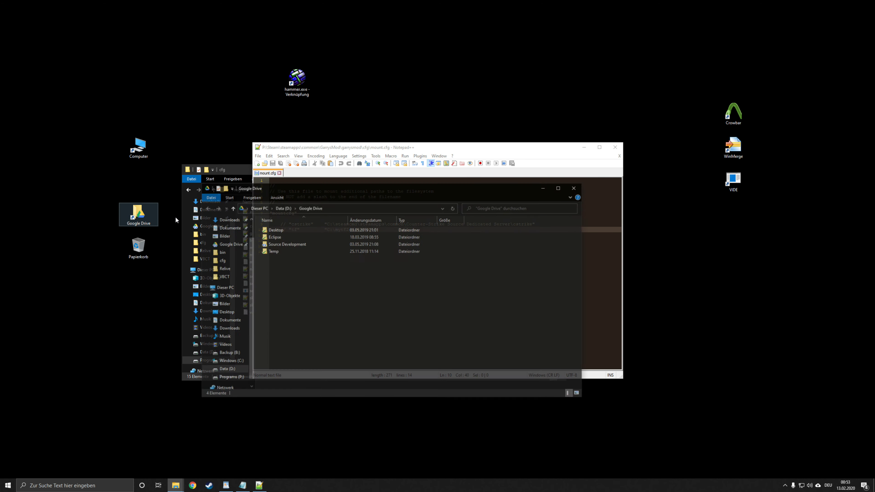
double_click(298, 244)
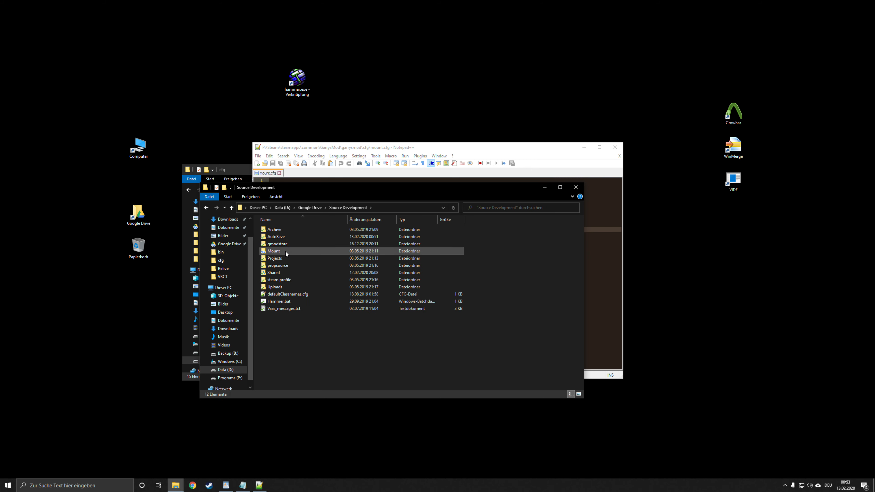
double_click(285, 251)
drag(257, 220, 341, 303)
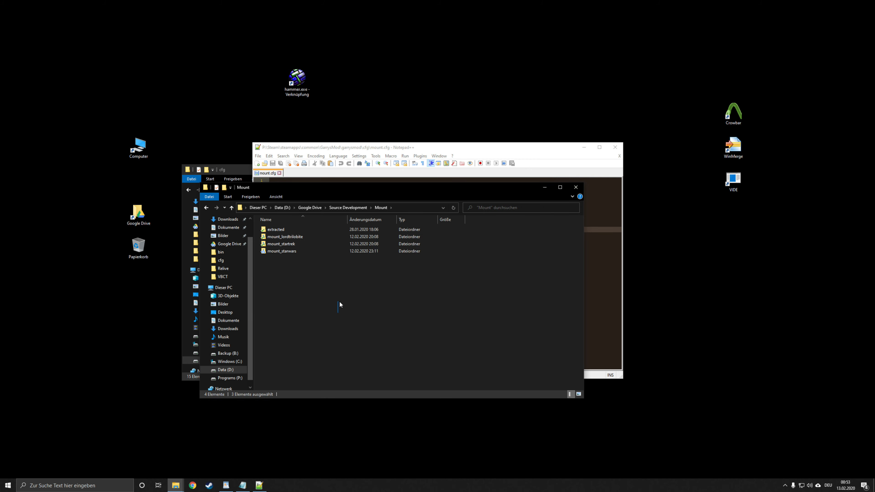
click(285, 244)
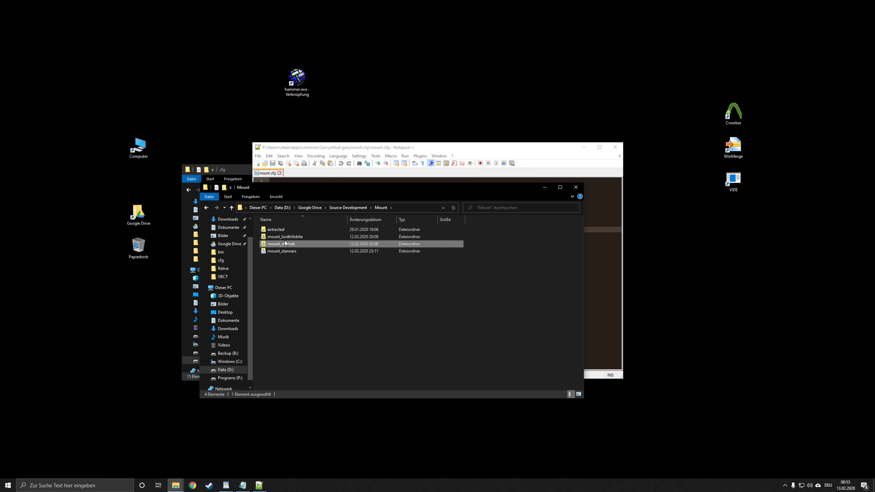
double_click(283, 252)
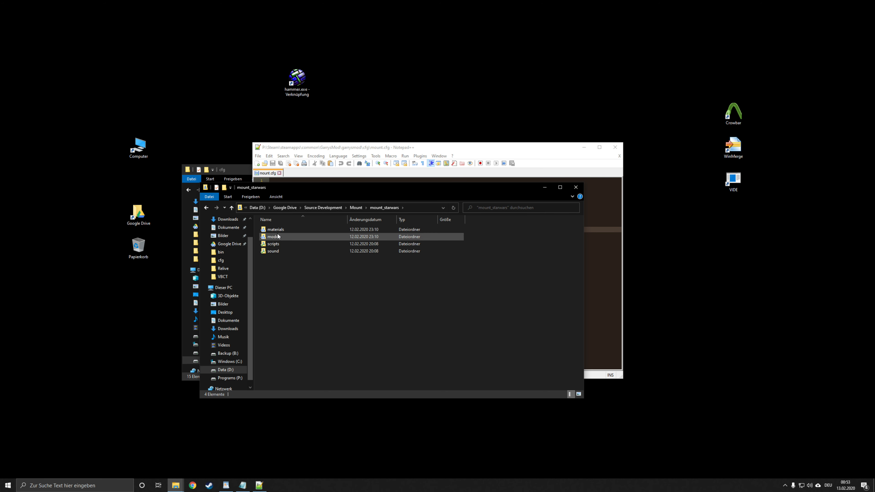
click(280, 231)
click(281, 237)
click(281, 245)
click(280, 250)
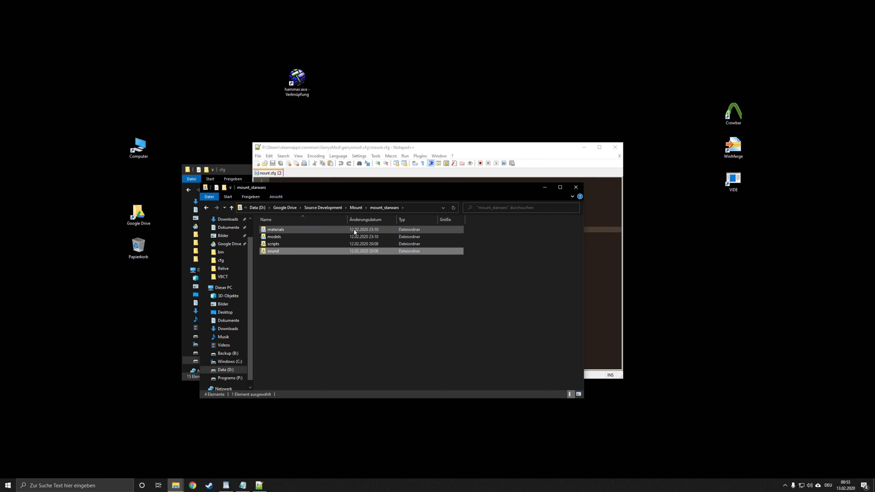
Step: Copy the folder's path, add it to the mountcfg block as "StarWars" "D:\Google Drive\Source Development\Mount\mount_starwars", and save mount.cfg
click(423, 207)
key(ctrl+c)
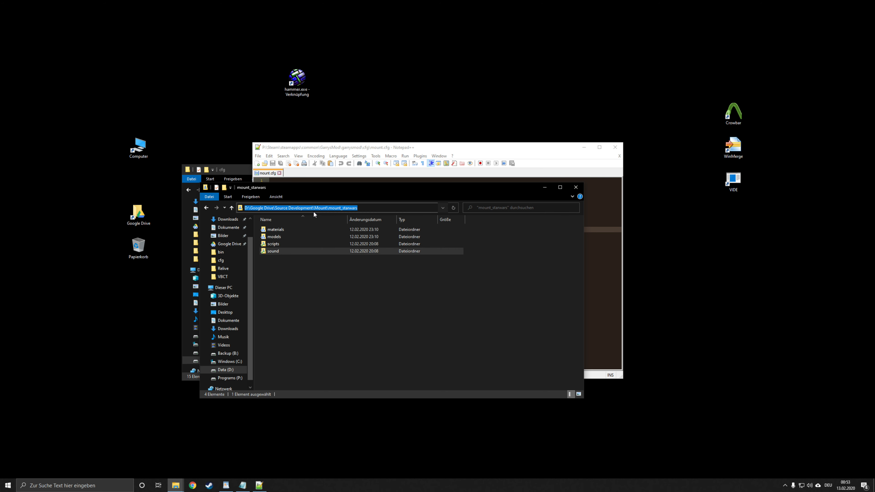
click(364, 153)
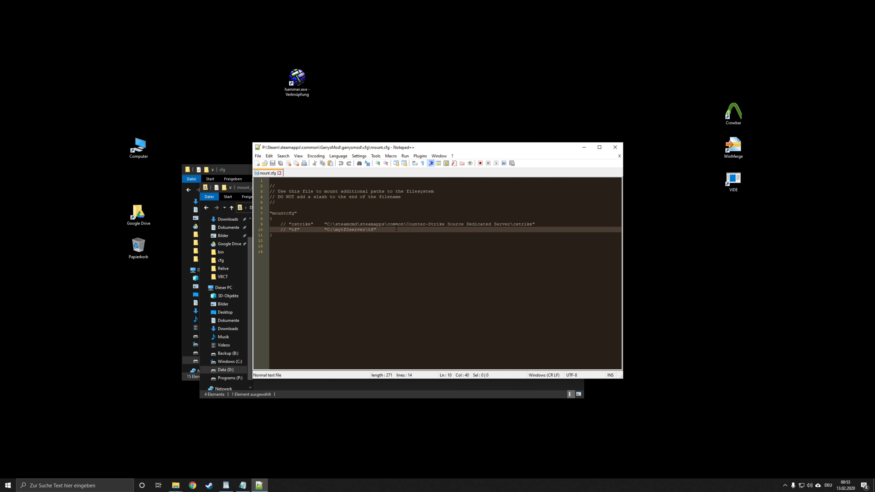
key(Return)
key(Return)
text(")
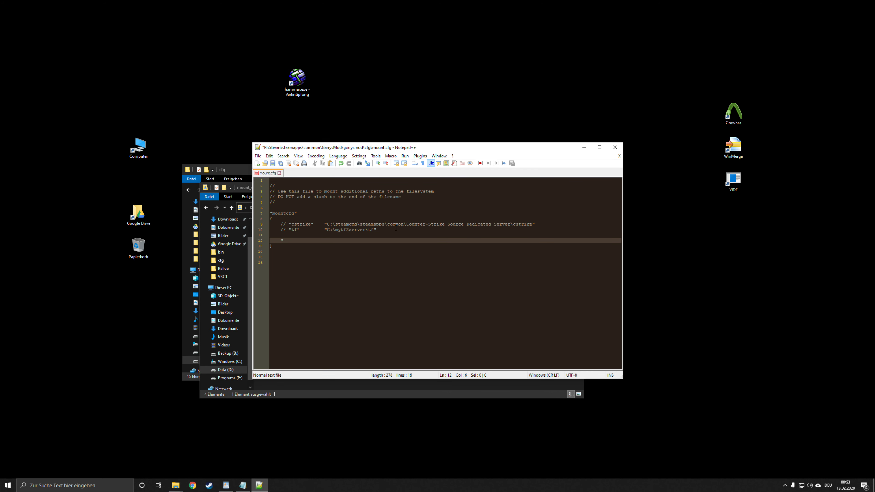
text(StarWars")
key(ctrl+v)
key(ctrl+s)
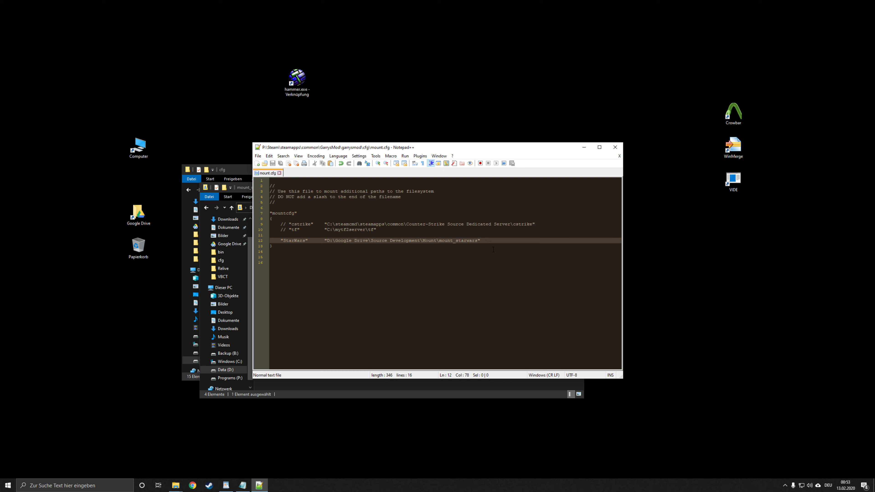
Step: Duplicate the StarWars line twice inside the mountcfg block
key(ctrl+shift+Down)
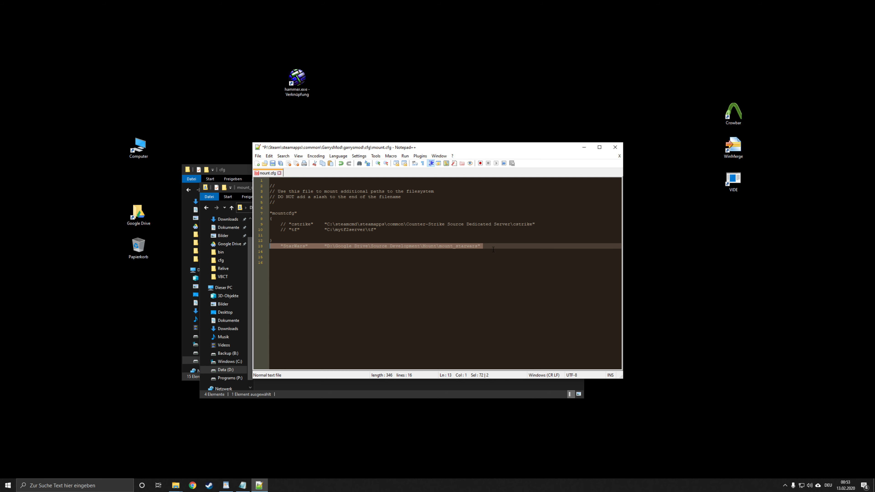
key(ctrl+shift+Up)
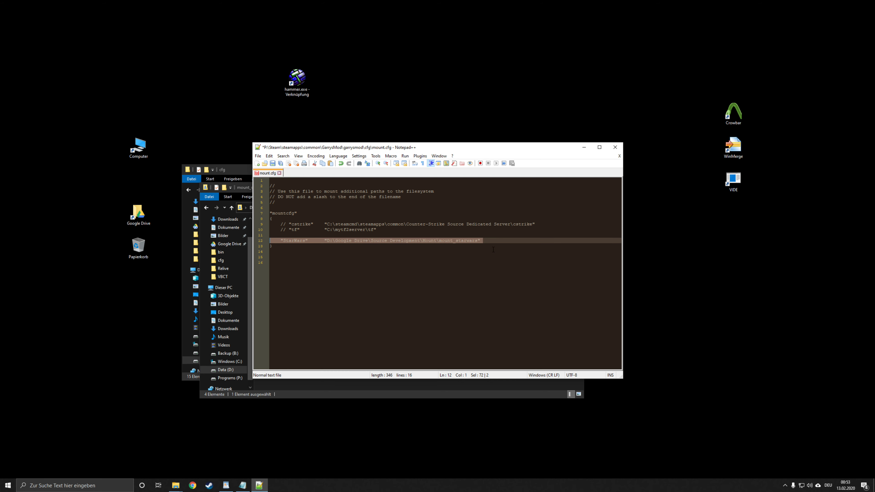
key(ctrl+d)
key(ctrl+d)
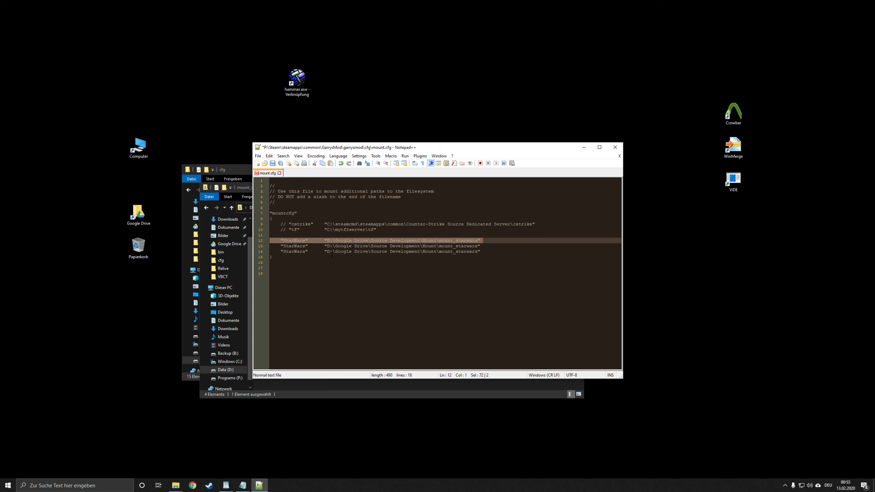
Step: Change the second mount entry to "StarTrek" with its path ending in mount_startrek, and save the file
double_click(294, 245)
text(Star)
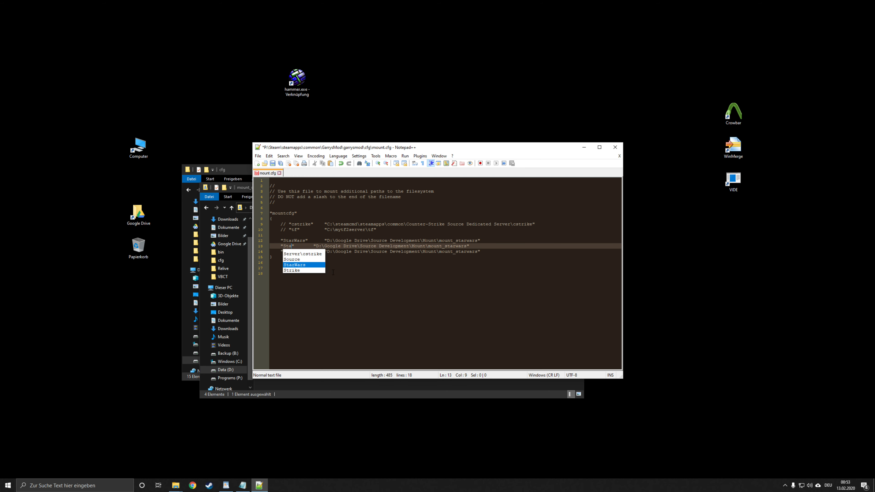
text(Tere)
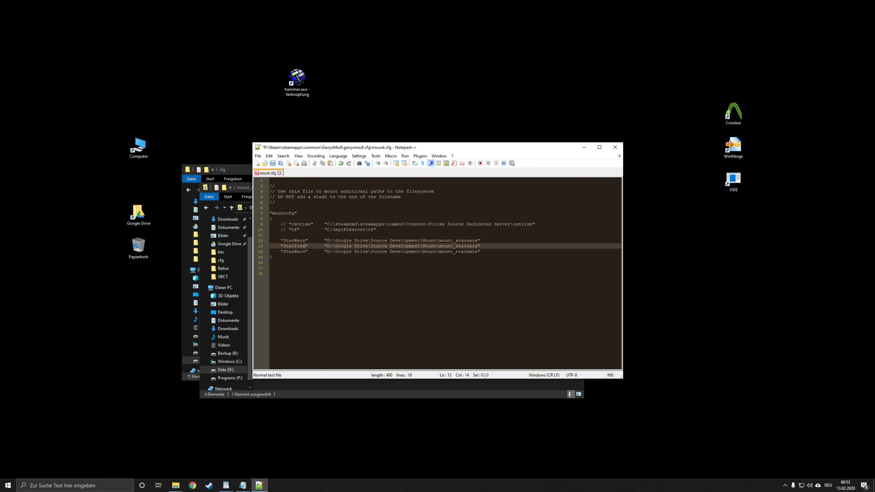
drag(465, 246, 475, 246)
text(trek)
key(ctrl+s)
Step: Change the third mount entry to "LordTrilobite" with its path ending in mount_lordtrilobite, save mount.cfg and close Notepad++
drag(332, 153, 477, 163)
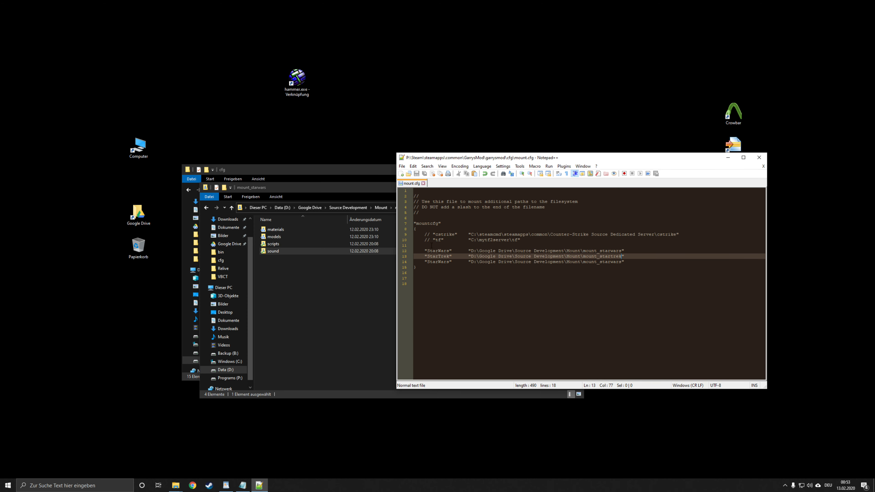
double_click(439, 262)
text(LordTri)
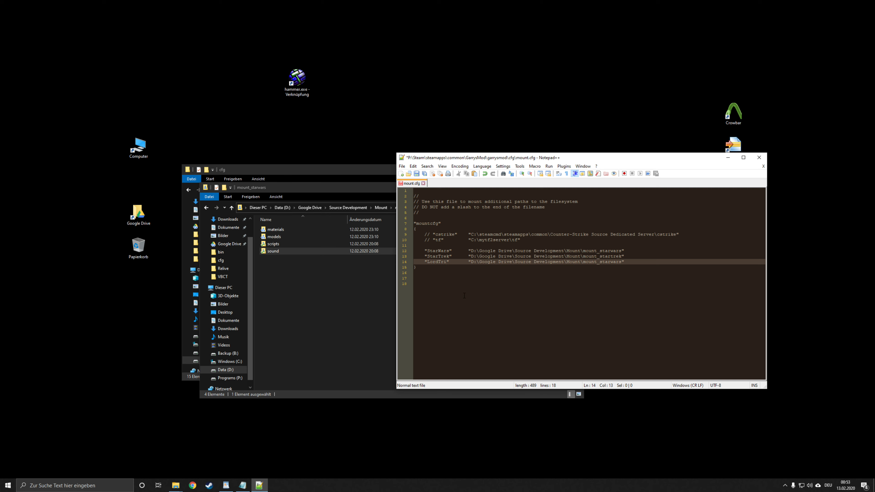
text(lobite)
drag(611, 262, 634, 263)
text(lordtrilobite)
key(ctrl+s)
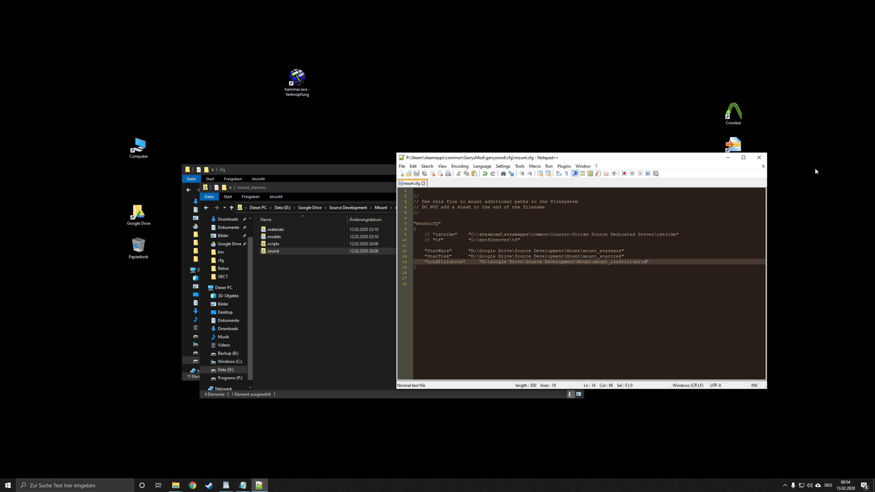
click(758, 157)
Step: Relaunch Hammer from its desktop shortcut and enlarge the Messages window to show the mounted search paths
double_click(297, 79)
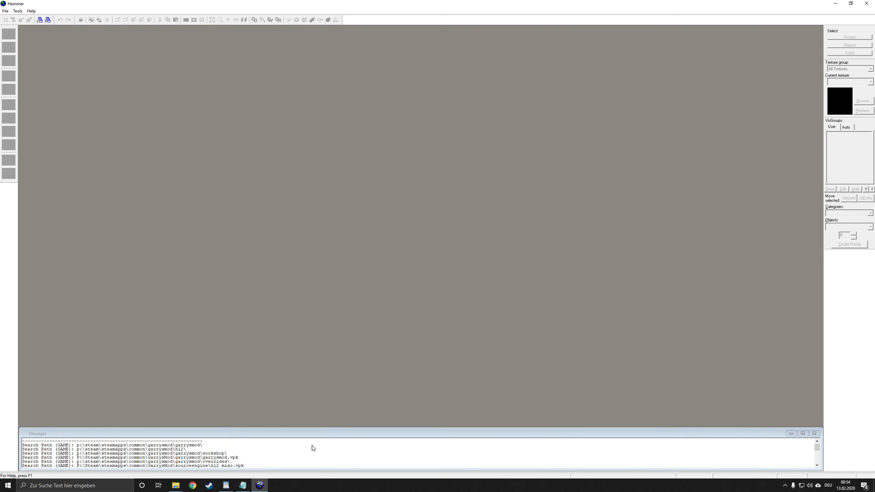
drag(309, 428, 303, 332)
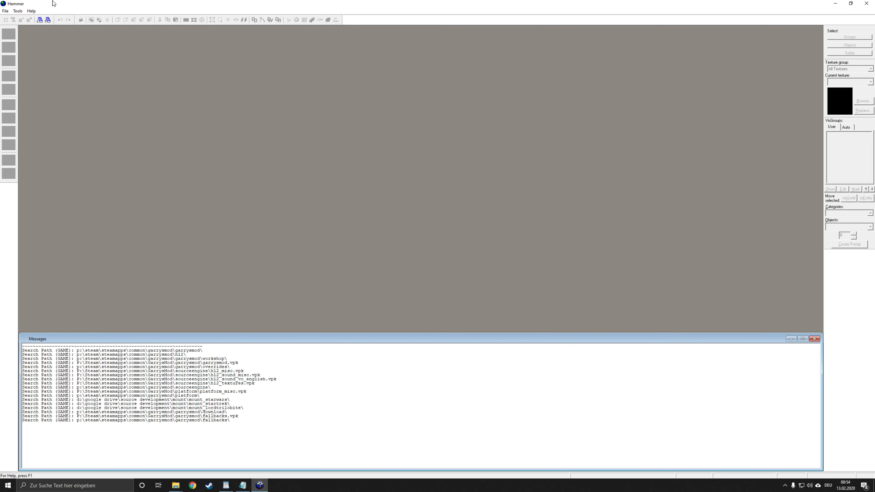
Step: Create a new map and place a prop_static entity at the centre of the top view
click(5, 10)
click(13, 20)
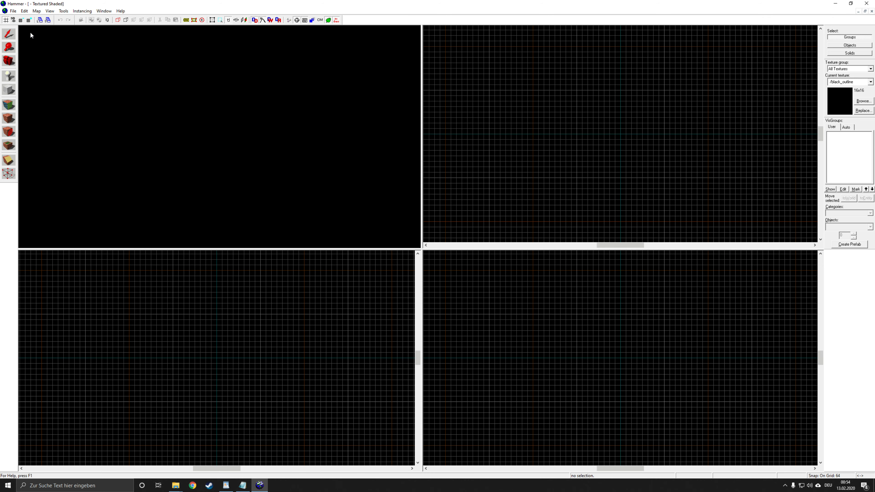
click(9, 77)
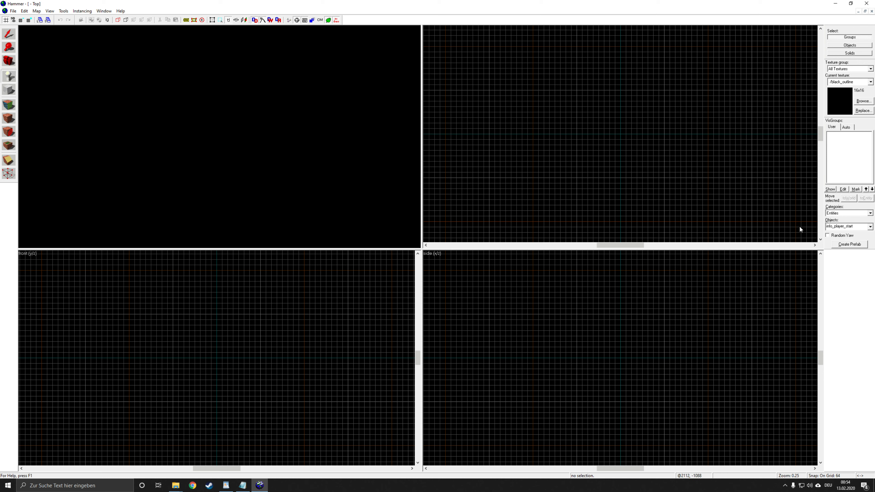
click(836, 226)
text(stat)
click(832, 239)
drag(632, 135, 623, 130)
key(Return)
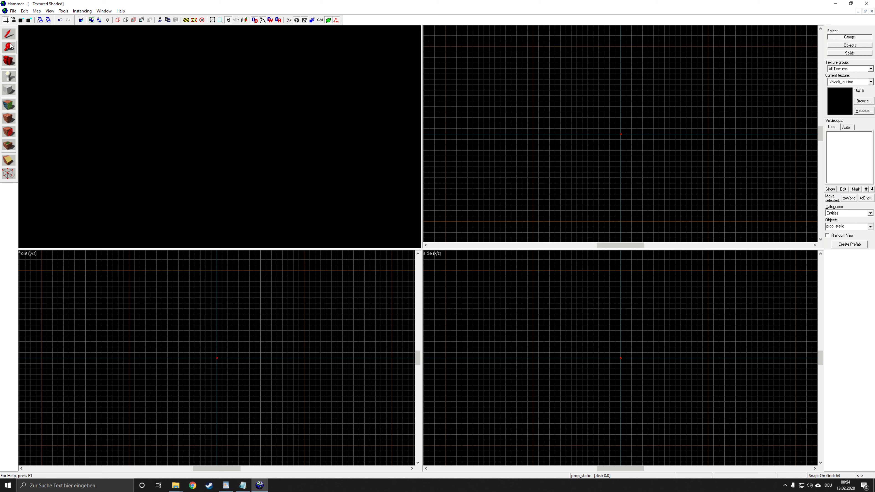
Step: Open the placed prop_static's properties and browse for its World Model
double_click(218, 135)
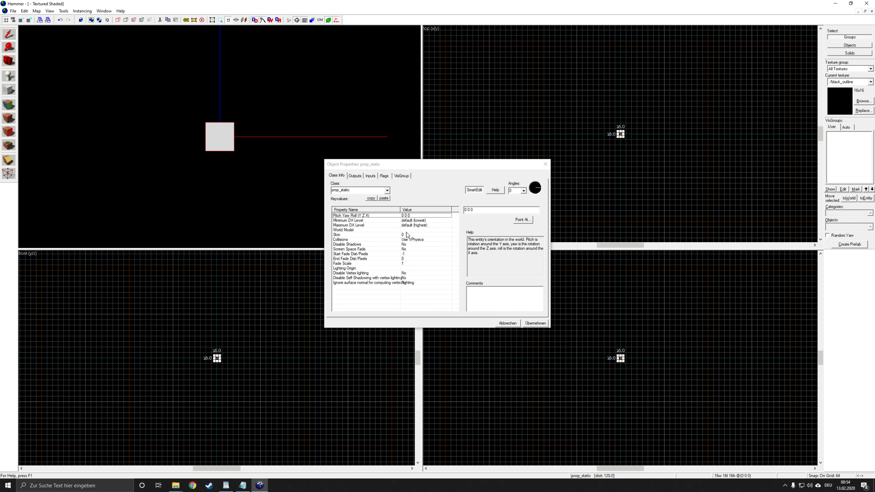
click(422, 229)
click(472, 219)
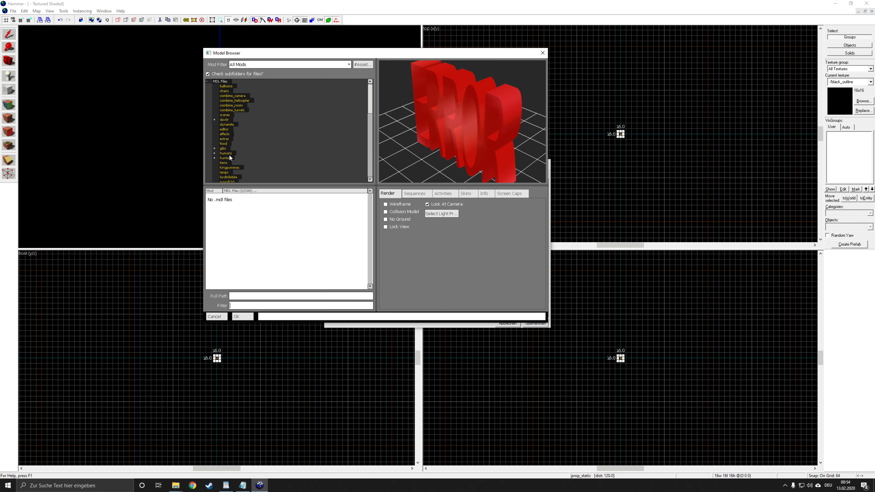
Step: Examine the mounted models in the kingpommes folder, its startrek and starwars subfolders, and the lordtrilobite folder
click(223, 169)
click(222, 169)
scroll(265, 159, down, 3)
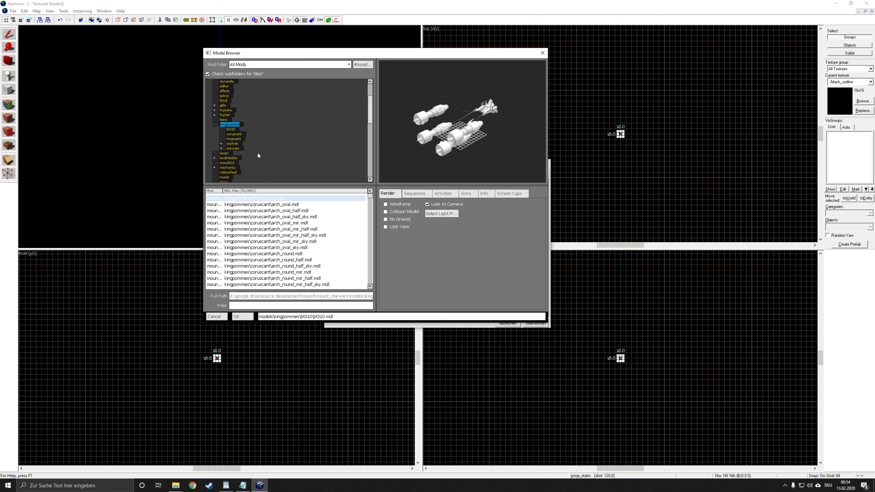
click(233, 148)
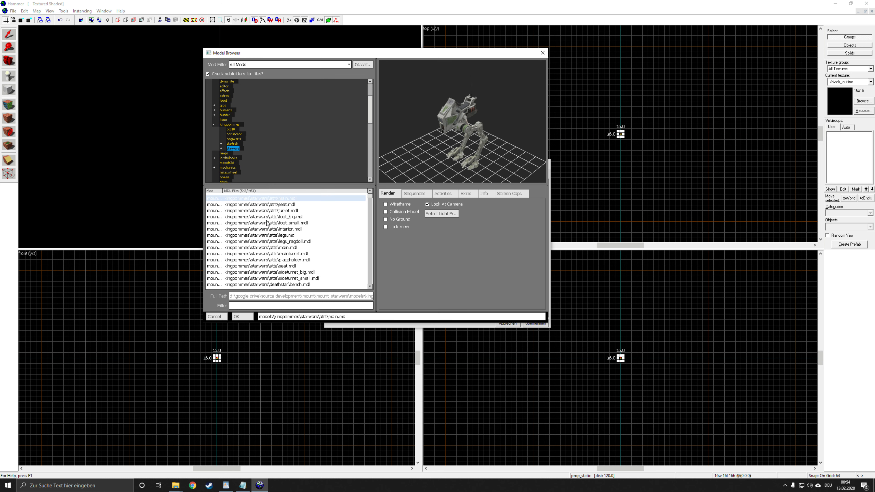
click(233, 143)
click(234, 148)
click(214, 158)
click(232, 163)
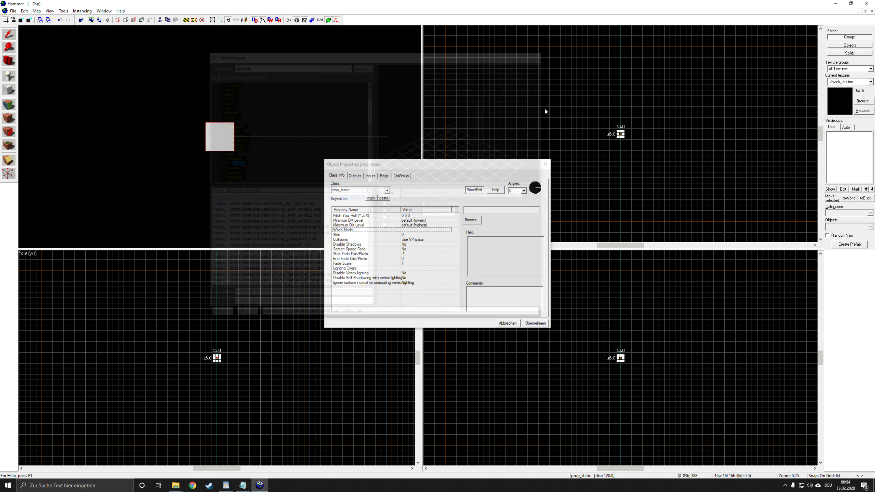
Step: Close the model browser and object properties, and quit Hammer without saving the map
click(543, 52)
click(542, 168)
click(866, 4)
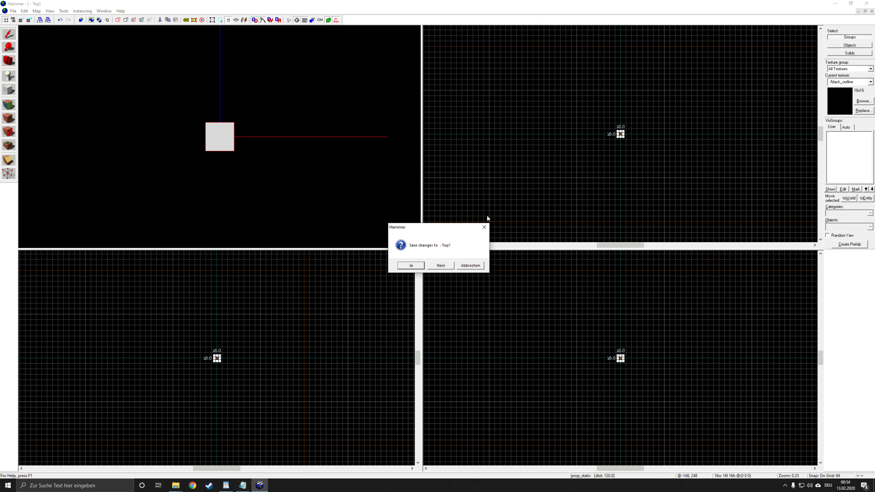
click(442, 266)
Step: Clear the open folder windows off the desktop and move the hammer.exe shortcut to a lower spot
click(544, 187)
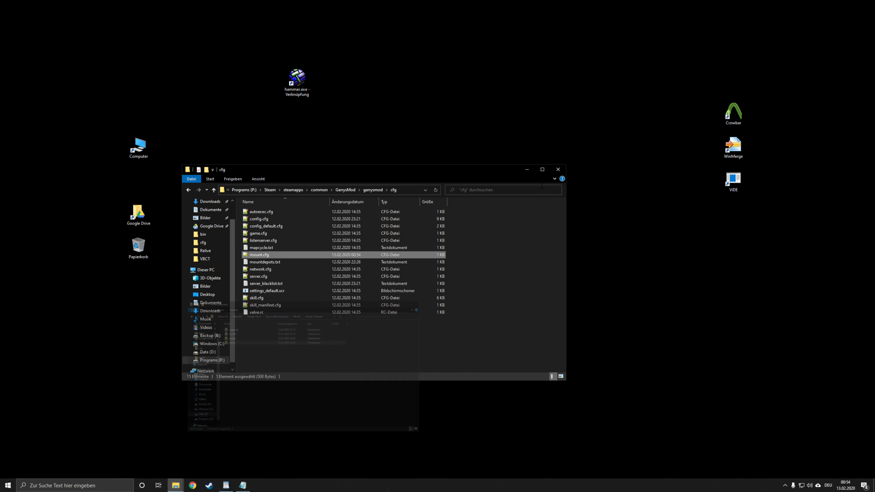
click(526, 169)
drag(376, 56, 516, 298)
drag(285, 82, 325, 182)
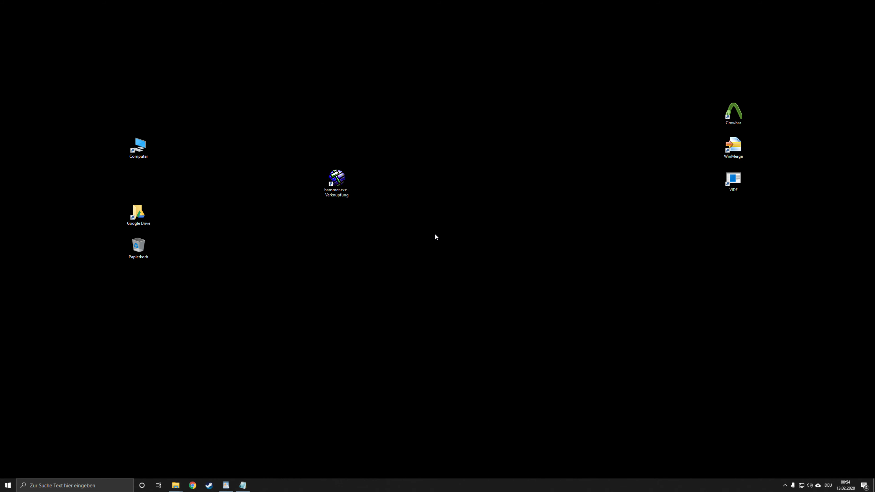
drag(502, 113, 269, 383)
drag(255, 356, 546, 58)
drag(492, 94, 266, 282)
mouse_move(266, 282)
mouse_down()
mouse_move(392, 140)
mouse_move(280, 293)
mouse_move(260, 261)
mouse_move(469, 48)
mouse_up()
mouse_move(436, 87)
mouse_down()
mouse_move(284, 233)
mouse_move(207, 357)
mouse_up()
Step: Open the mount_starwars folder inside Source Development\Mount on Google Drive to view its content folders
double_click(138, 213)
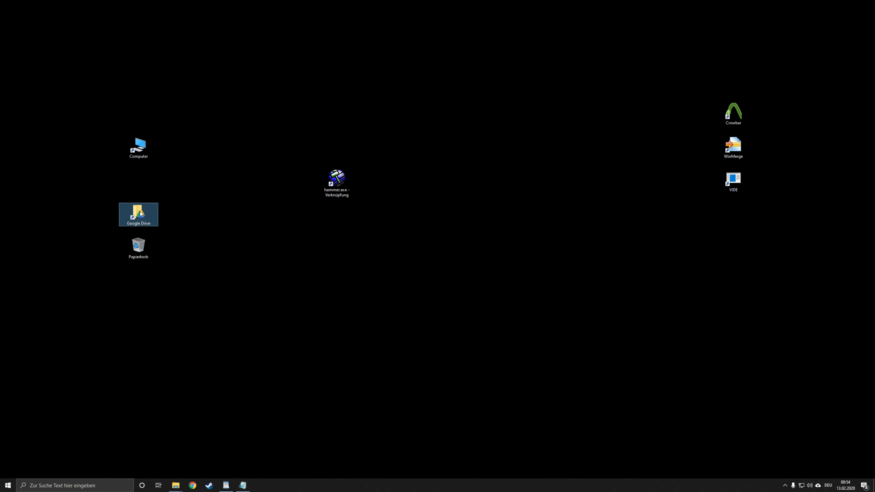
double_click(300, 255)
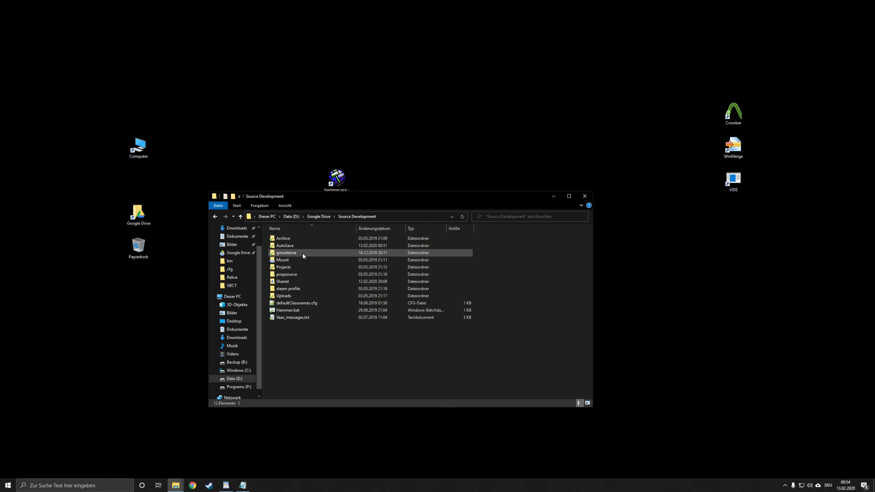
double_click(290, 259)
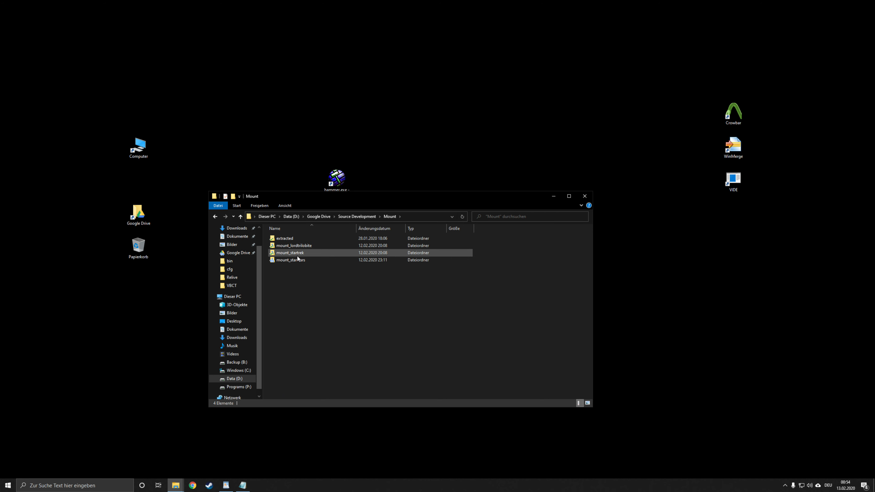
double_click(301, 260)
drag(369, 200, 465, 129)
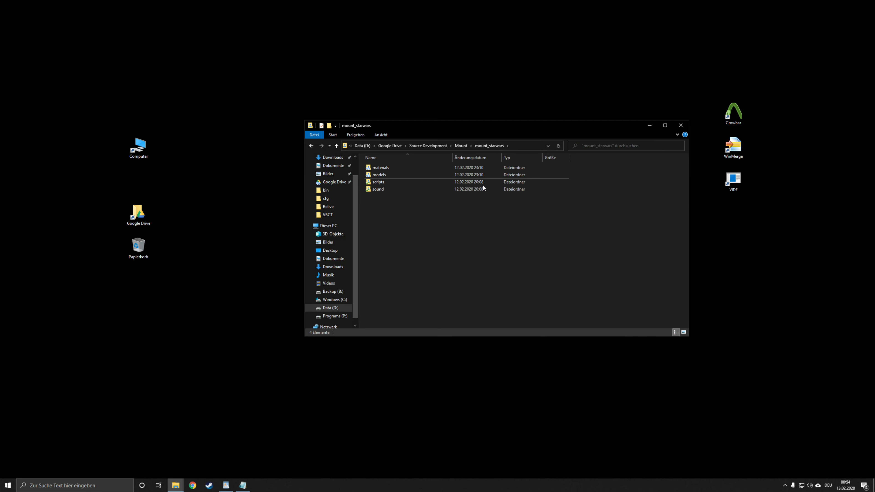
drag(432, 248, 445, 228)
drag(440, 128, 432, 199)
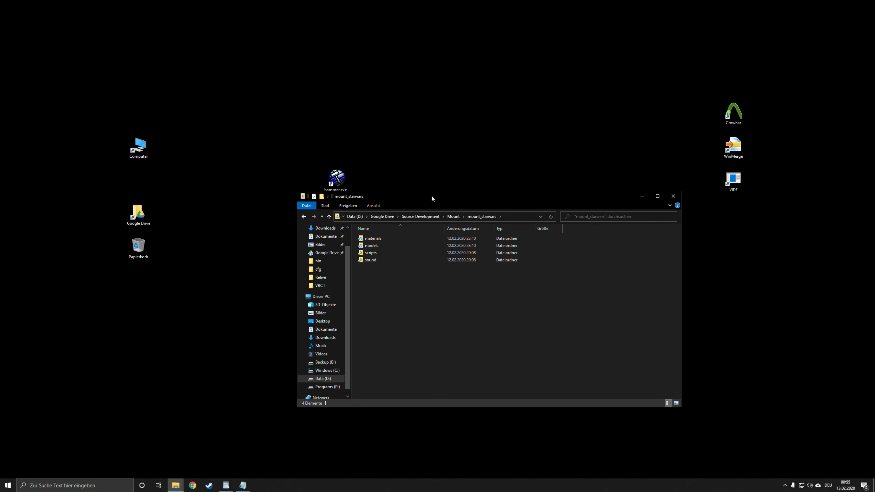
drag(415, 293, 462, 300)
click(818, 486)
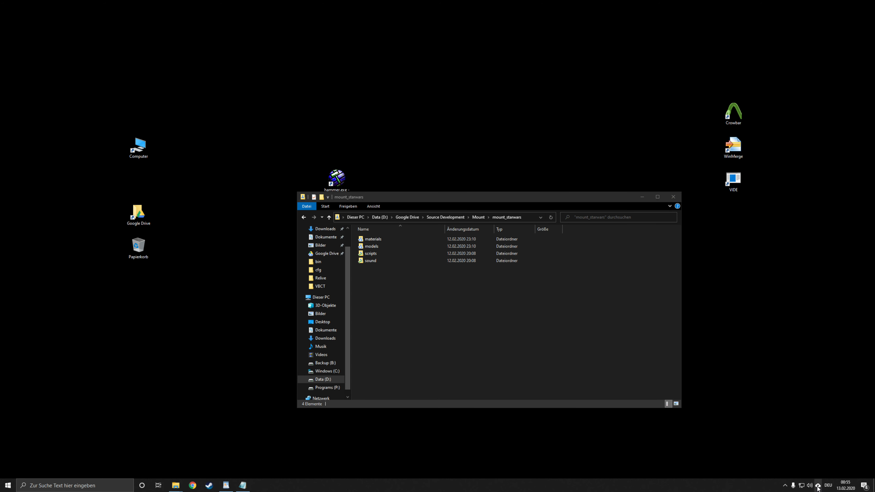
click(457, 309)
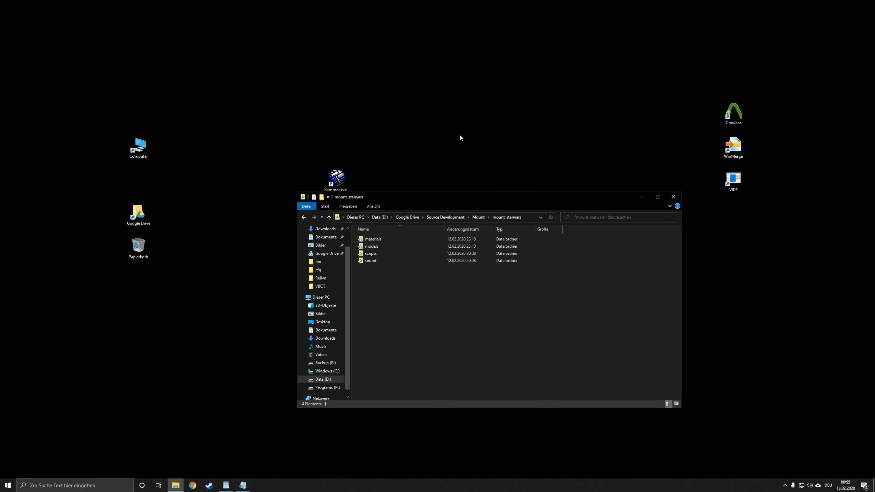
drag(461, 202, 492, 193)
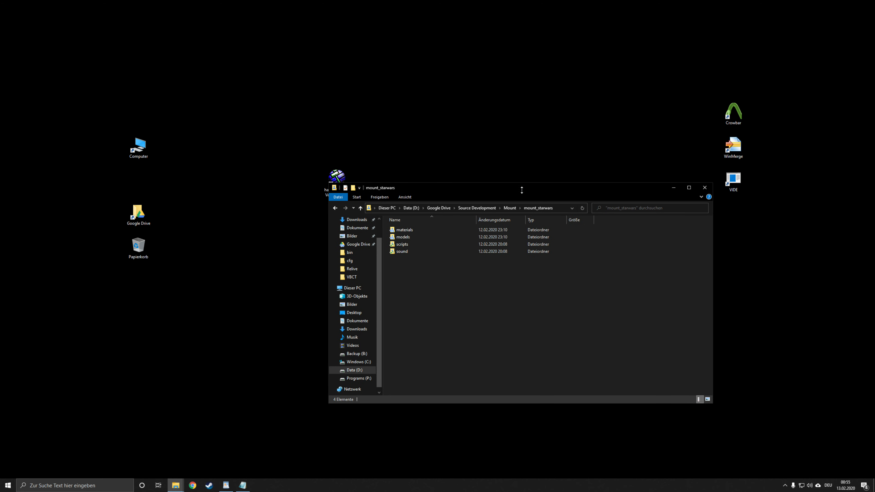
drag(543, 187, 621, 164)
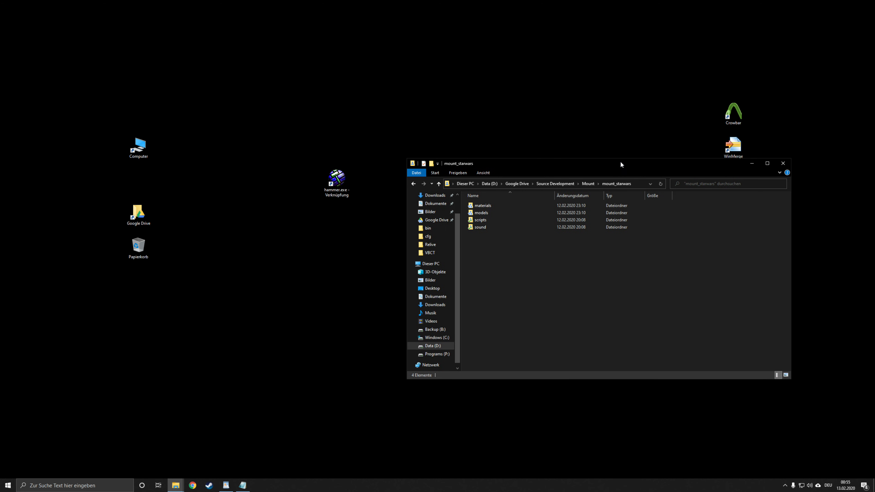
drag(249, 80, 359, 226)
click(362, 231)
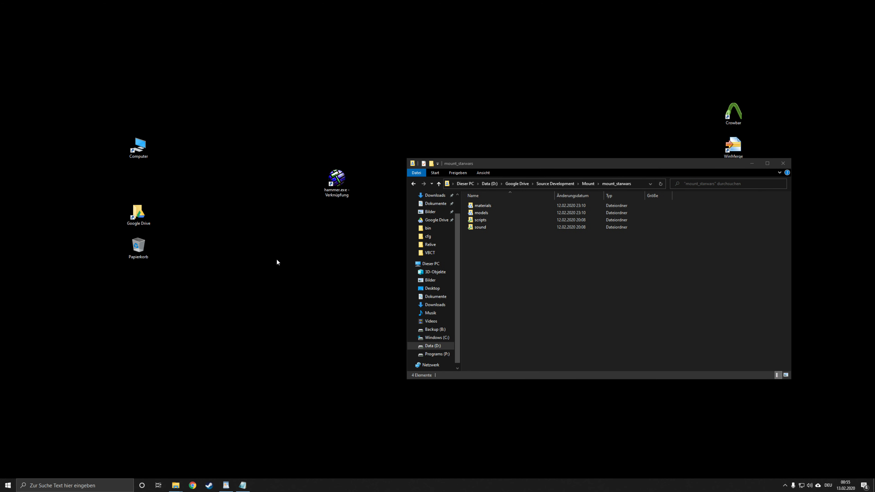
drag(227, 101, 266, 388)
drag(264, 383, 212, 83)
drag(213, 81, 268, 197)
drag(300, 140, 376, 260)
drag(361, 245, 271, 113)
drag(270, 114, 365, 230)
click(346, 189)
drag(281, 147, 355, 222)
click(362, 225)
click(328, 188)
click(266, 196)
drag(232, 148, 114, 344)
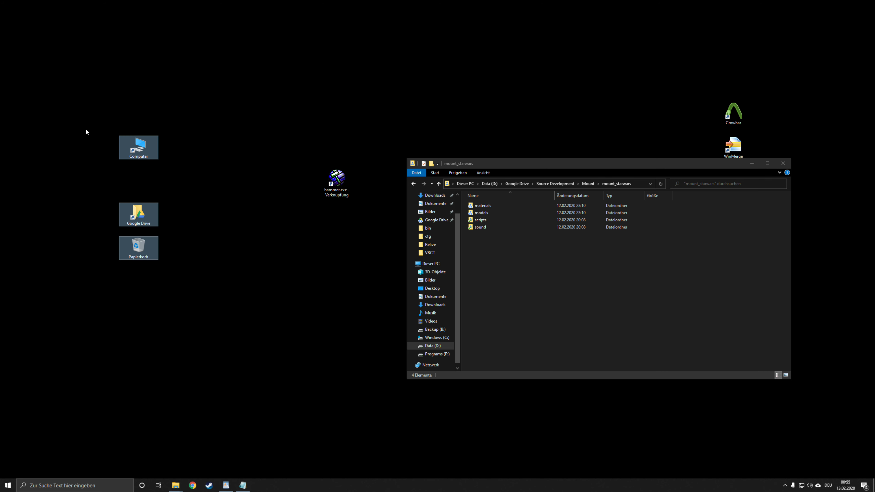
drag(85, 130, 240, 341)
click(308, 279)
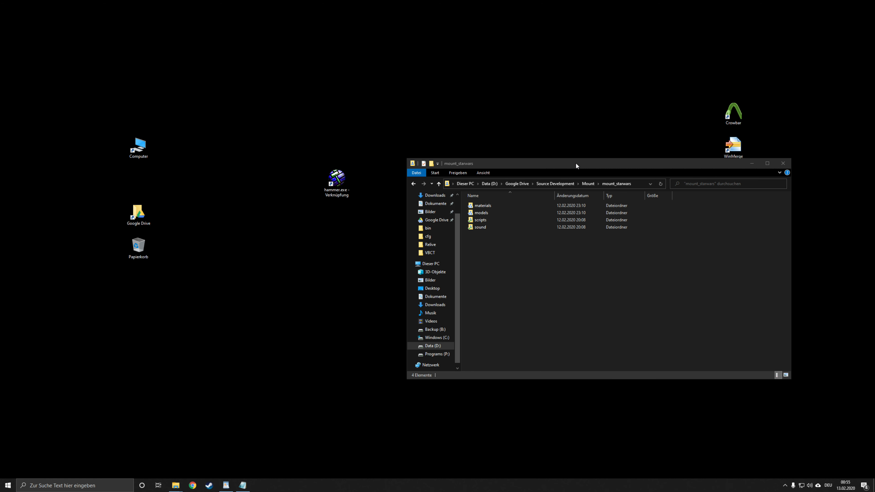
Step: Close the mount_starwars folder window
drag(576, 166, 286, 163)
click(492, 159)
drag(446, 86, 245, 330)
click(245, 330)
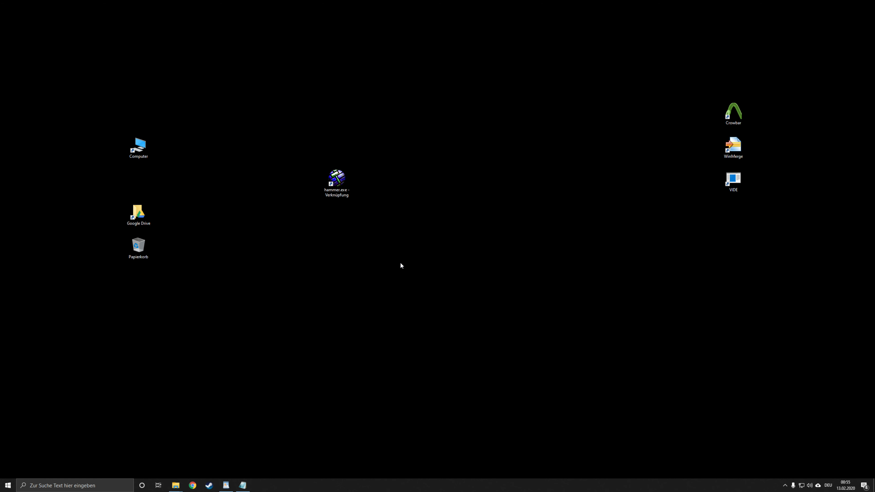
drag(385, 125, 283, 270)
click(283, 269)
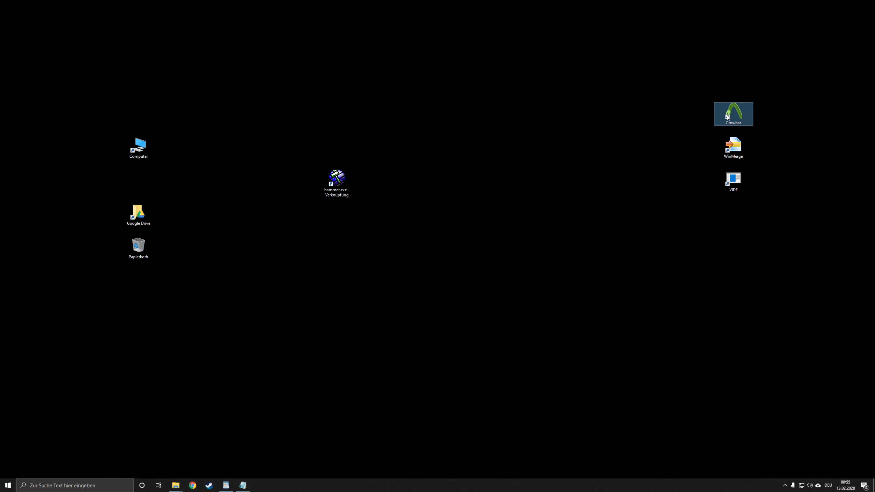
Step: Launch Crowbar and examine the Garry's Mod game setup and its Steam library path
double_click(734, 112)
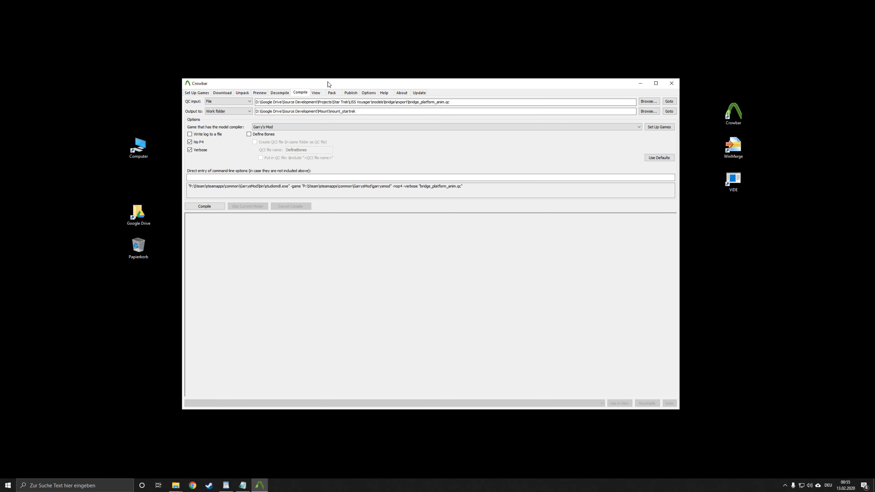
click(207, 106)
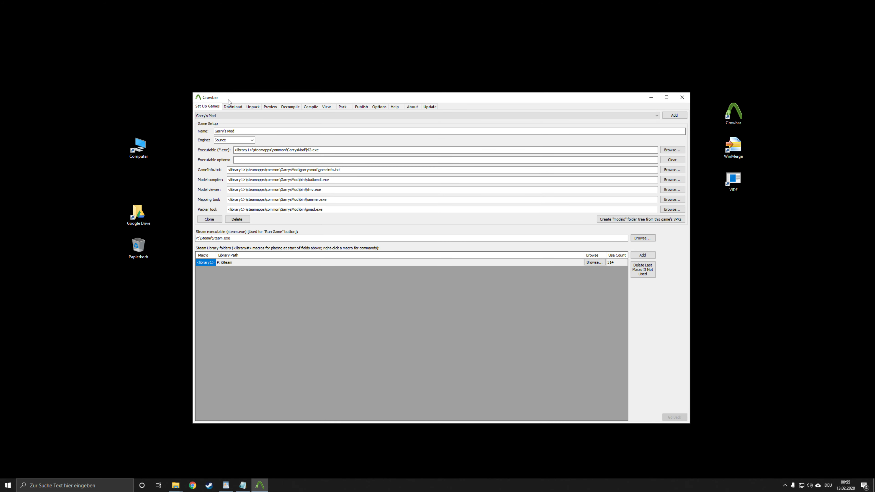
click(225, 235)
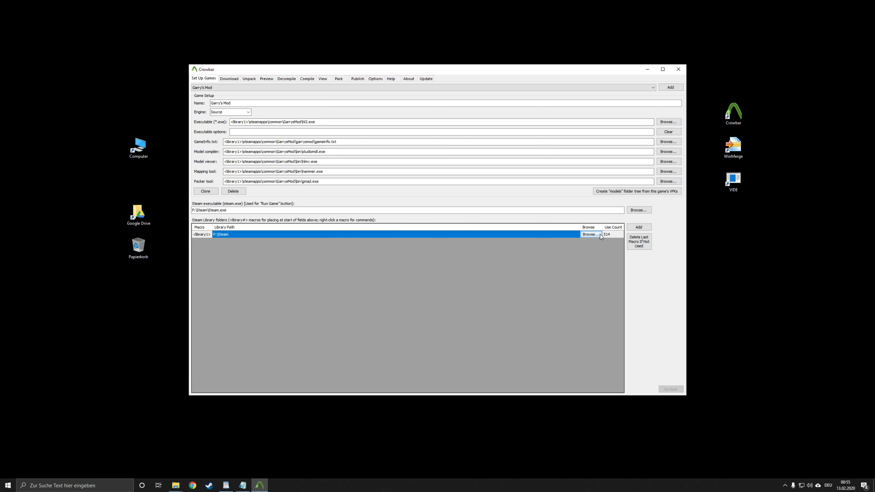
Step: Set the model compile output to the Game's "models" folder
click(305, 79)
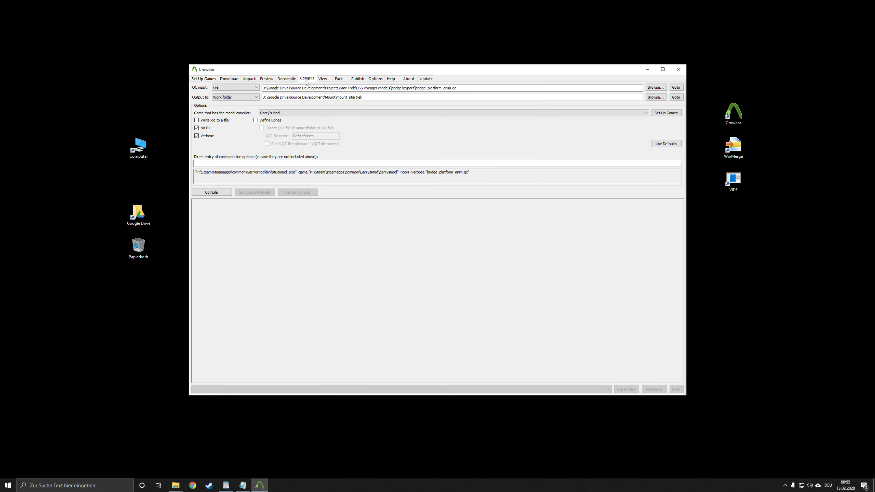
click(246, 97)
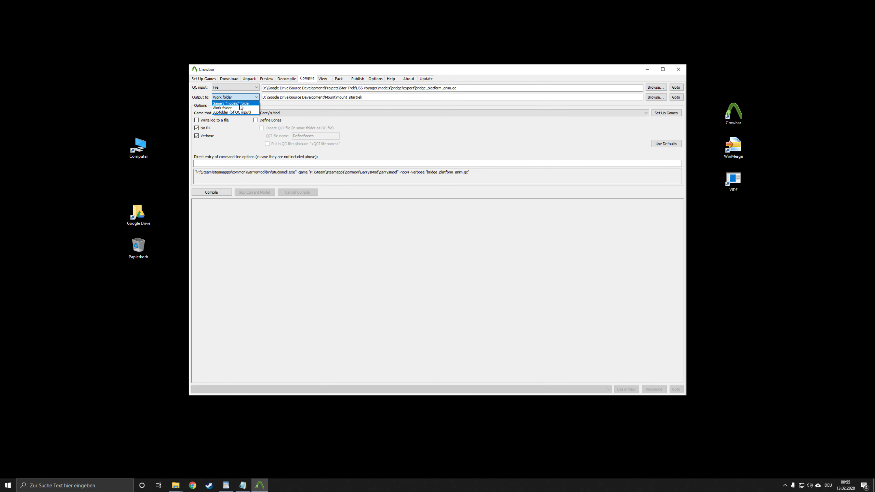
click(234, 107)
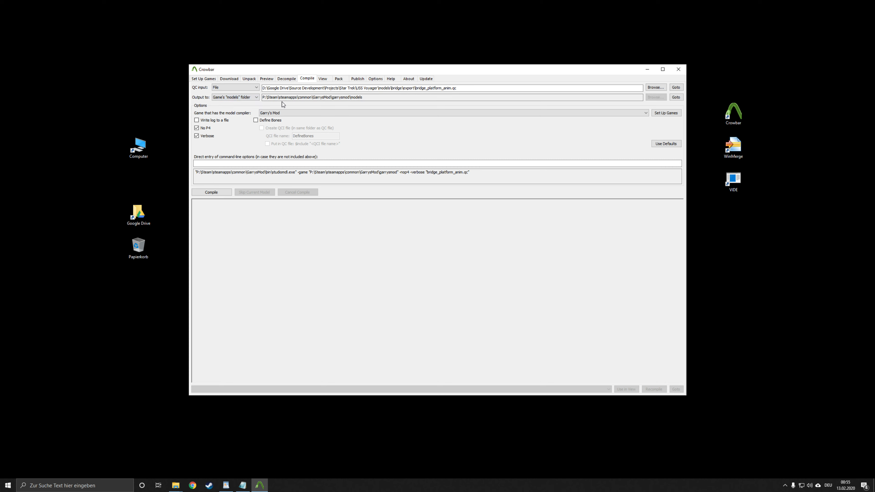
Step: Set the compile output to the Work folder, using the Source Development\Mount\mount_startrek path
click(237, 97)
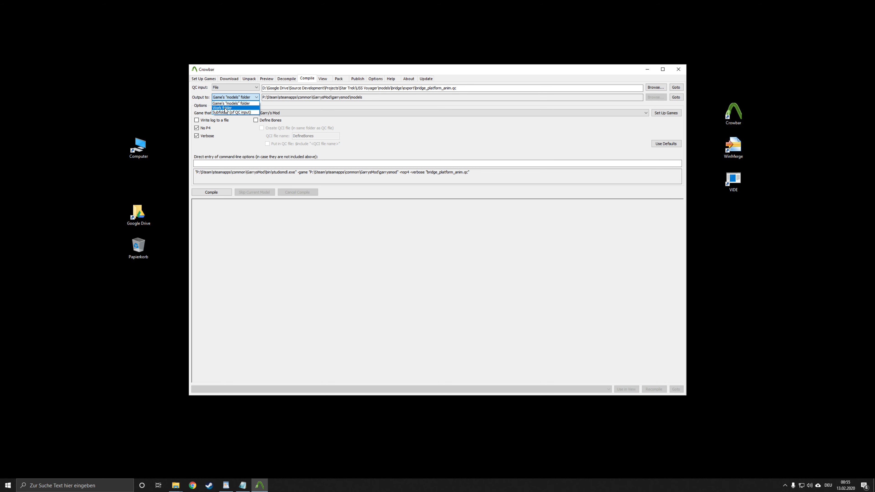
click(225, 109)
drag(380, 97, 336, 98)
click(366, 97)
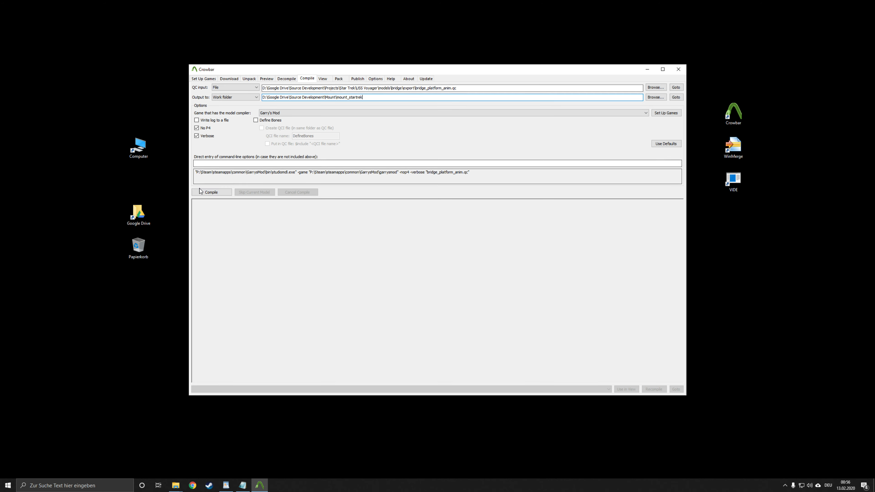
Step: Compile bridge_platform_anim.qc and examine the generated mesh paths in the compile log
click(207, 192)
scroll(324, 312, up, 5)
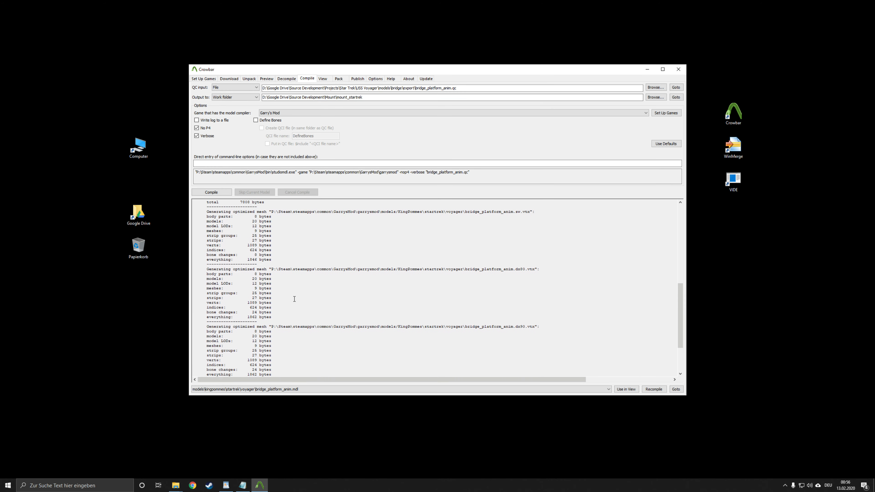
drag(269, 279, 564, 278)
click(459, 284)
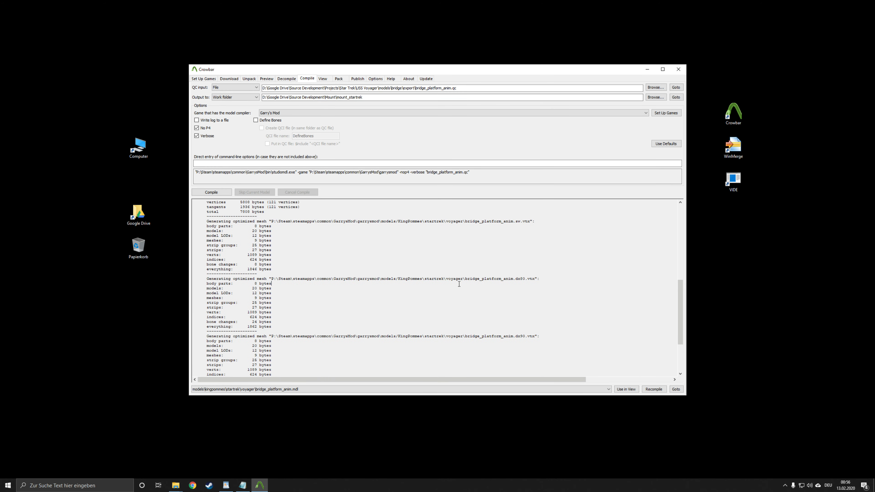
Step: Examine where the compile log moves the compiled model files and which temporary folder it deletes, and close Crowbar
double_click(368, 278)
scroll(477, 294, down, 5)
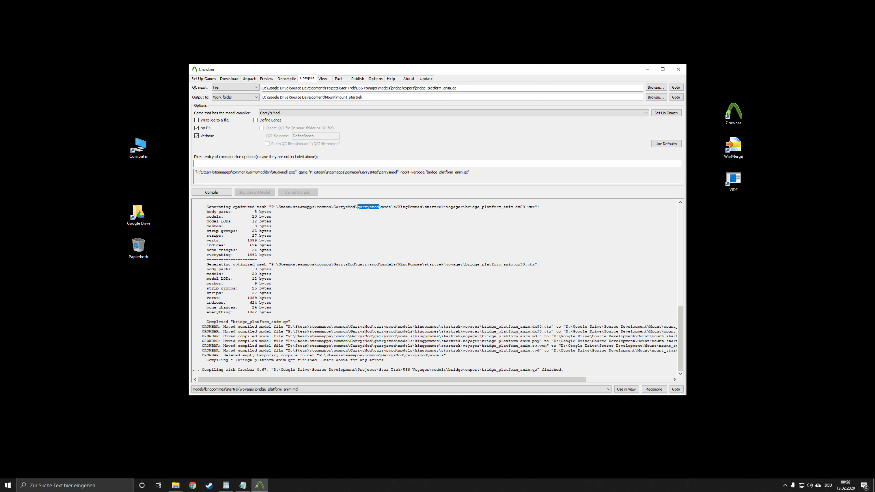
drag(235, 326, 286, 326)
click(358, 326)
double_click(621, 327)
click(306, 360)
drag(335, 361, 391, 360)
click(396, 360)
click(678, 69)
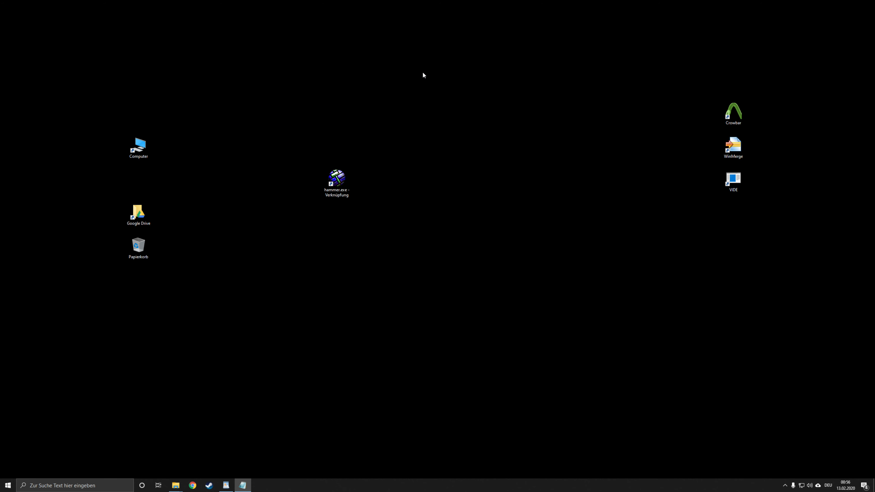
drag(423, 71, 236, 349)
click(250, 337)
drag(193, 189, 238, 365)
drag(238, 261, 352, 401)
Step: Comment out all three custom mount entries in mount.cfg, starting with StarWars, save the file and close the editor and cfg folder
mouse_move(176, 485)
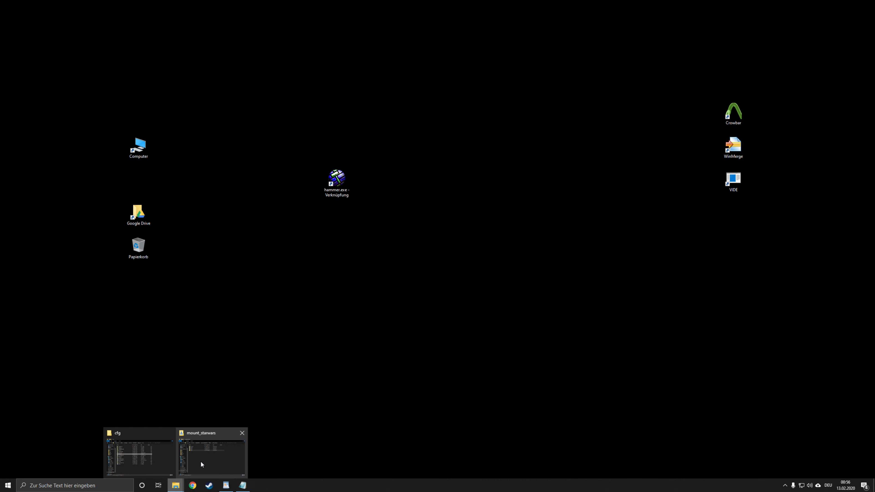
click(153, 455)
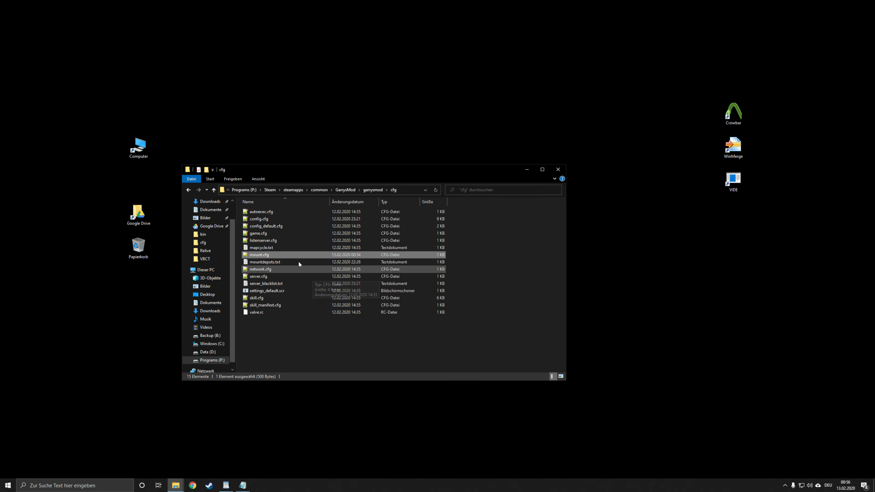
double_click(274, 254)
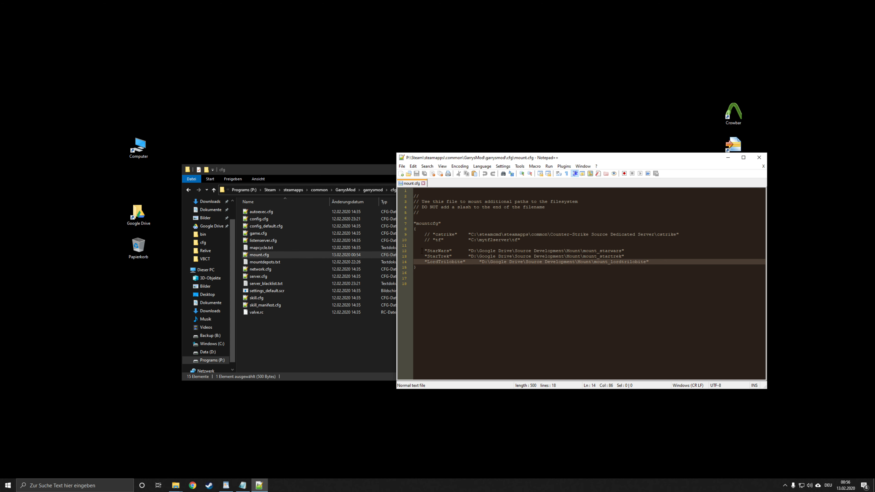
click(422, 251)
text(//)
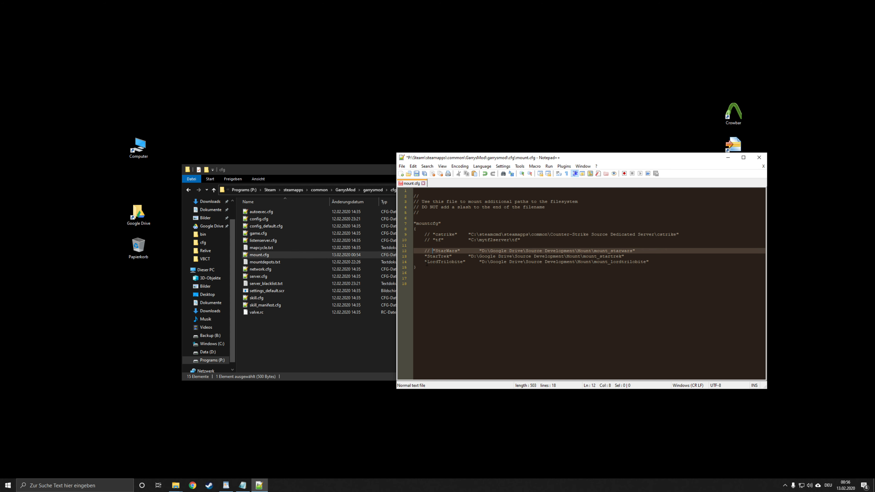
key(Down)
text(//)
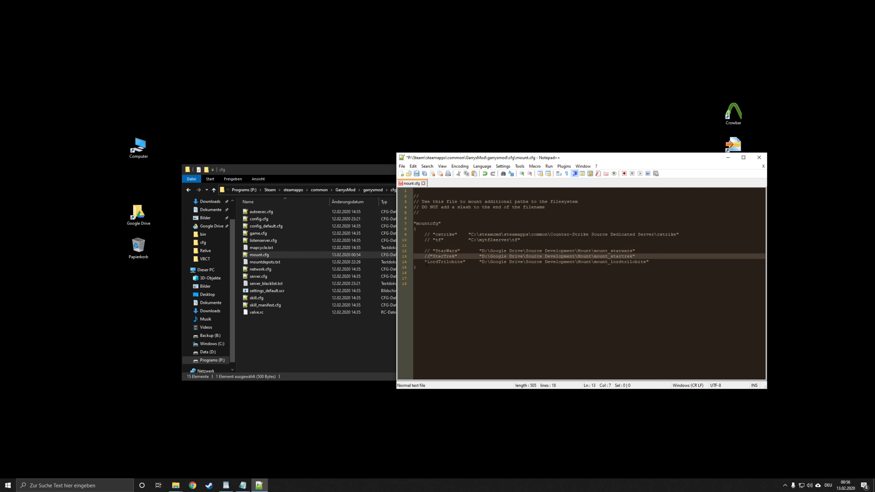
key(Down)
text(//)
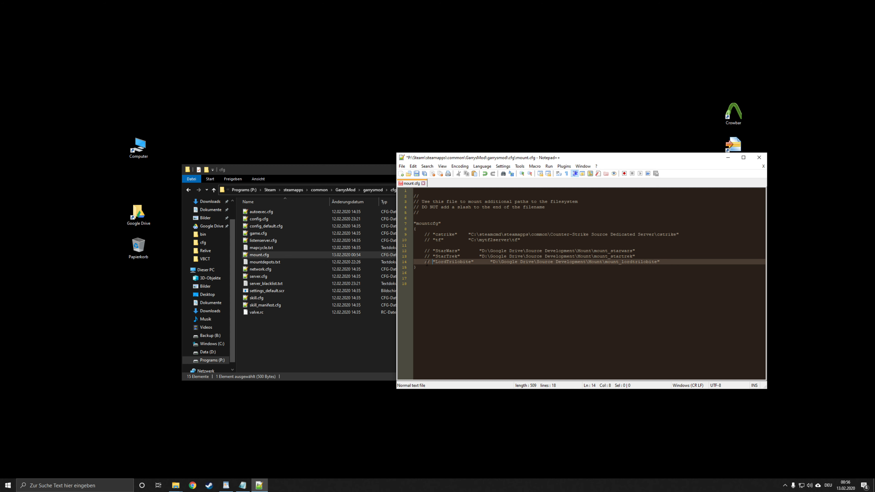
key(ctrl+s)
click(759, 157)
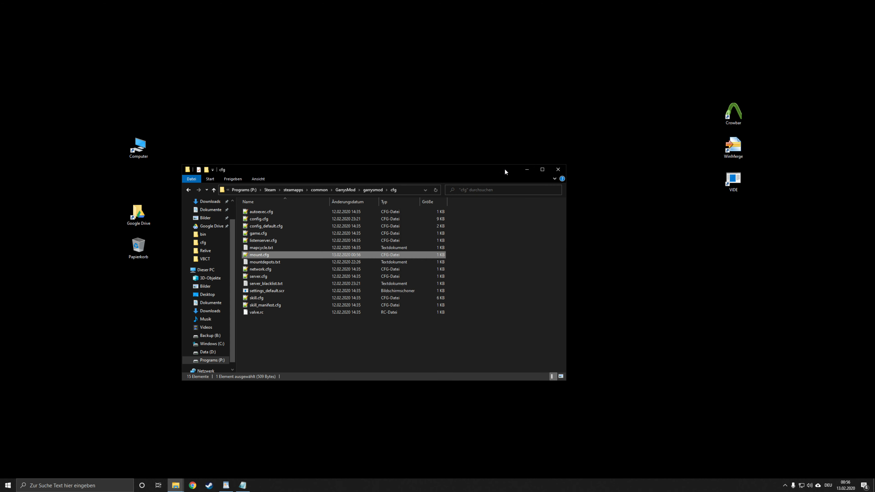
click(554, 170)
Step: Open the vbct_10ubeta.zip archive from the Downloads folder
drag(547, 102, 612, 198)
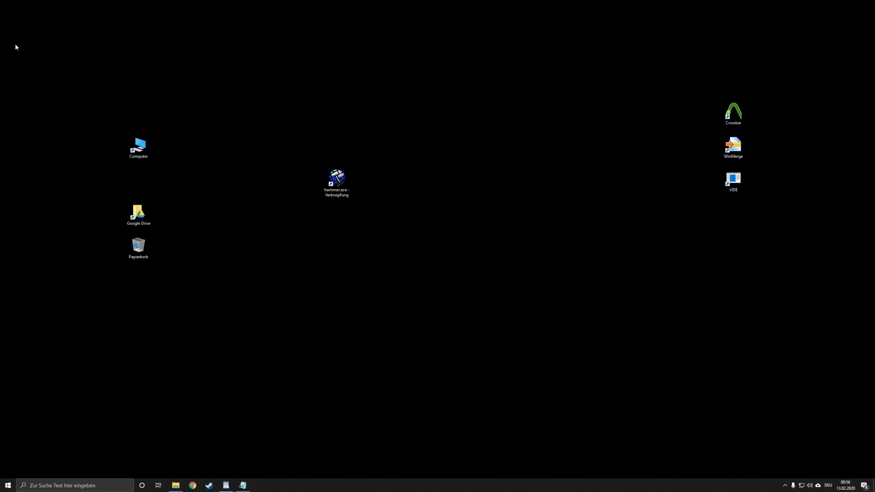
double_click(127, 142)
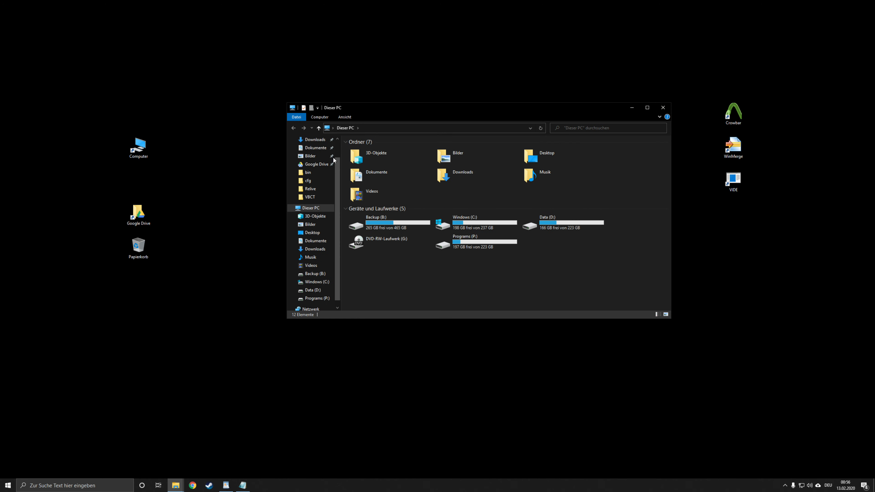
click(309, 197)
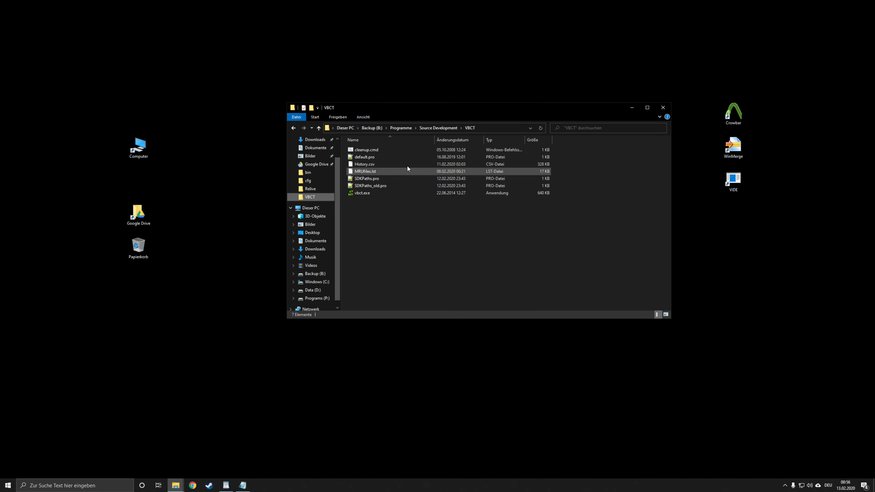
drag(389, 225, 454, 218)
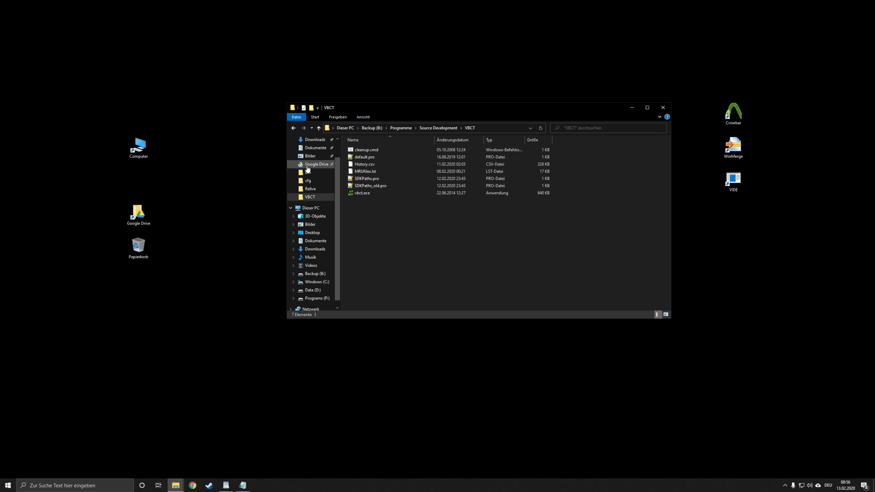
click(316, 164)
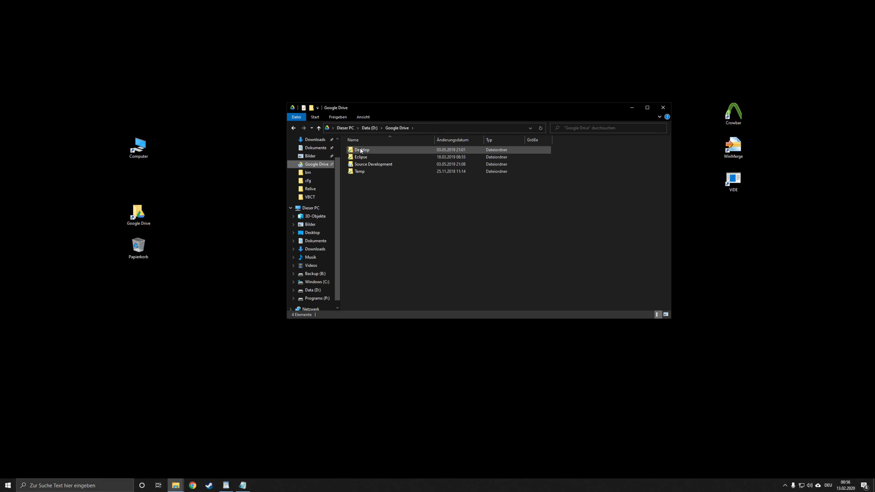
click(315, 148)
click(315, 139)
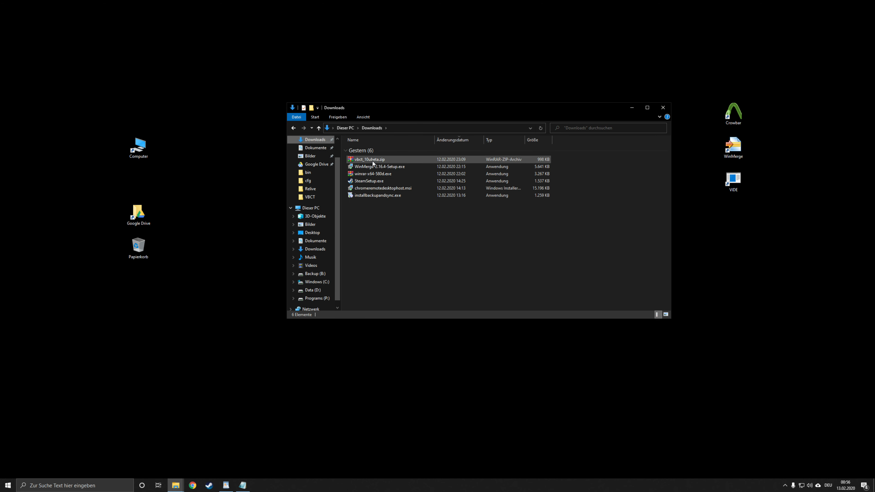
double_click(372, 161)
drag(310, 78, 402, 128)
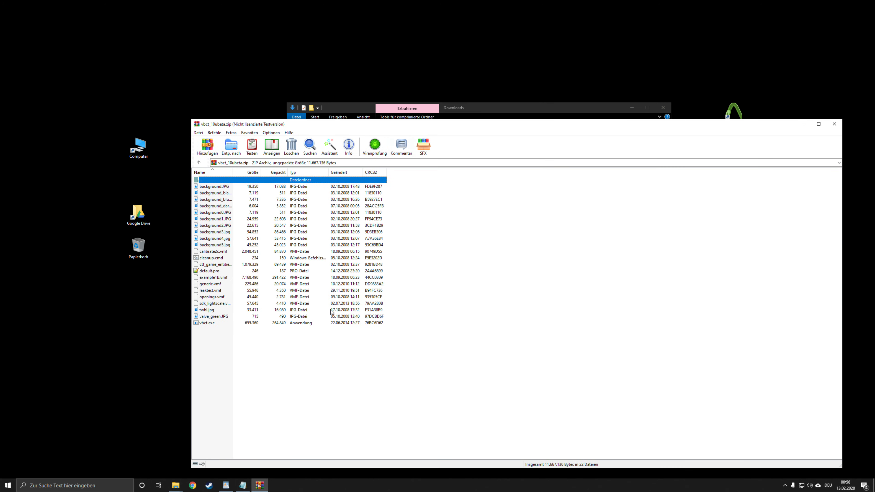
Step: Delete all existing files from the Source Tools\VBCT folder on the Programs (P:) drive
drag(303, 336, 211, 187)
drag(314, 125, 549, 112)
double_click(126, 155)
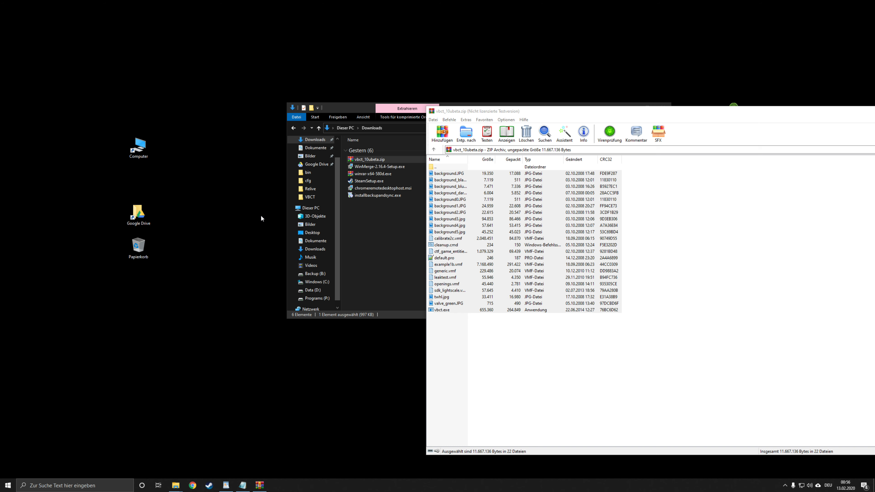
click(469, 251)
double_click(469, 251)
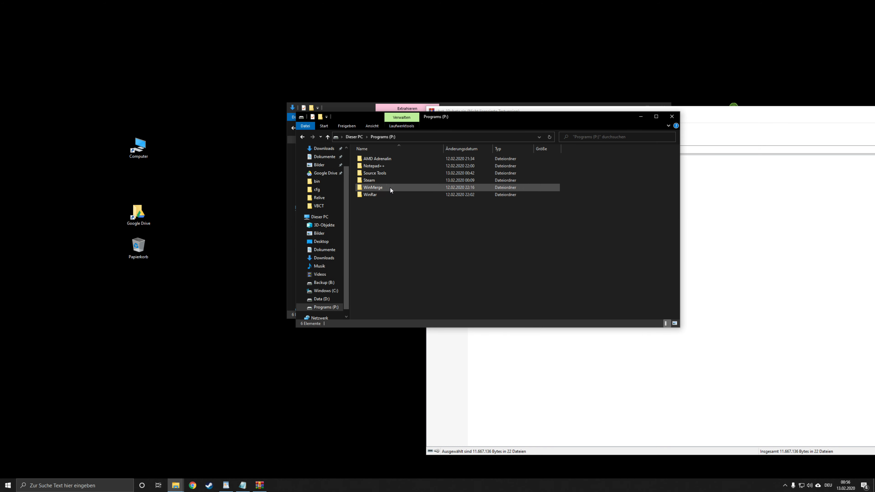
double_click(377, 174)
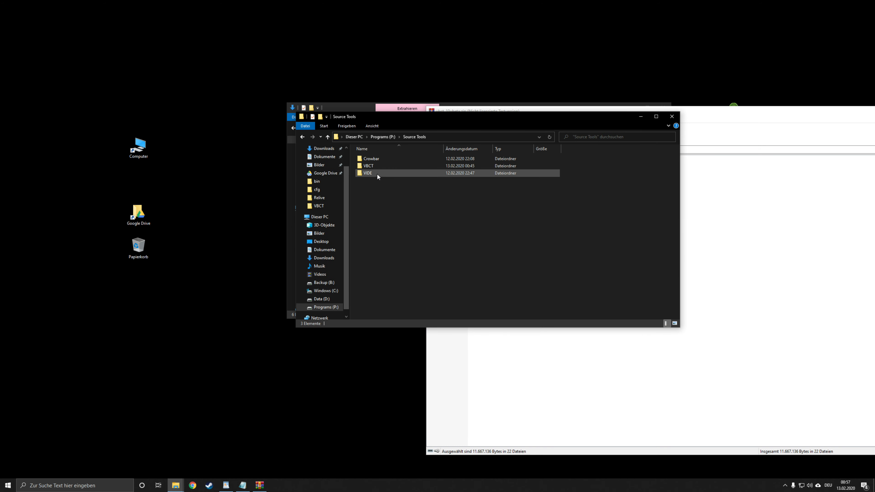
double_click(376, 166)
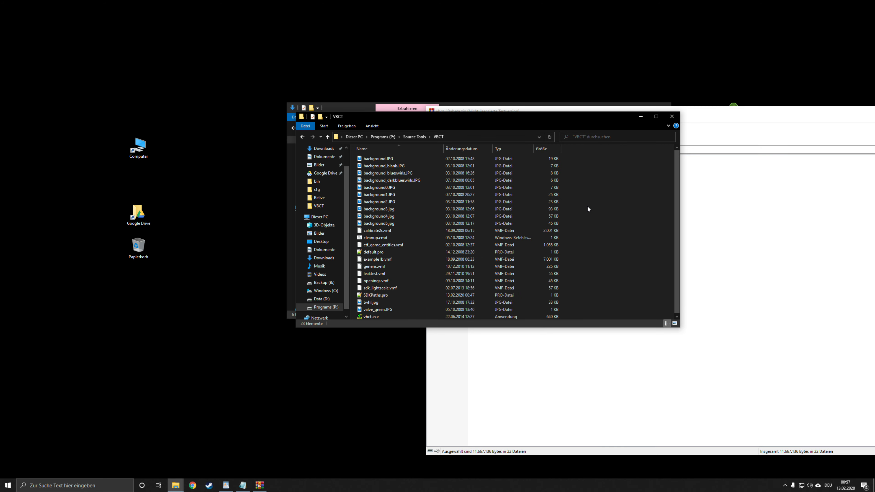
key(ctrl+a)
key(Delete)
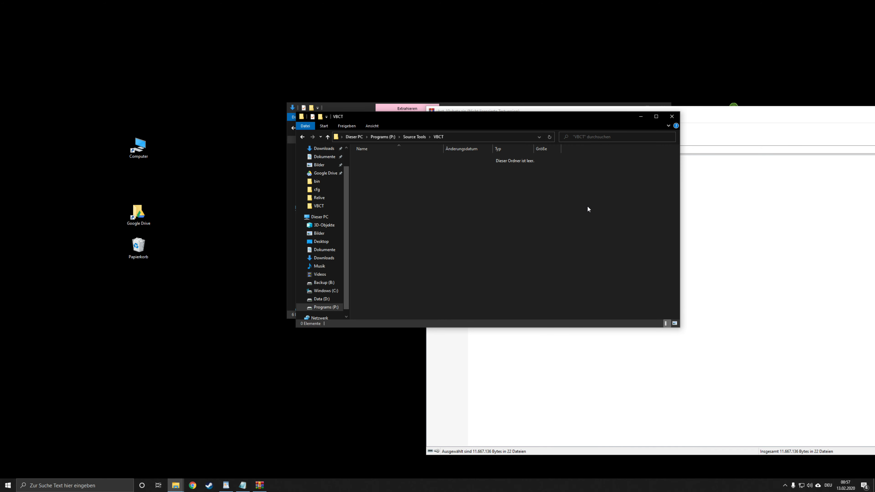
Step: Extract all files from vbct_10ubeta.zip into the emptied VBCT folder and close the archive
click(791, 209)
drag(537, 353, 462, 171)
click(419, 239)
drag(420, 239, 420, 240)
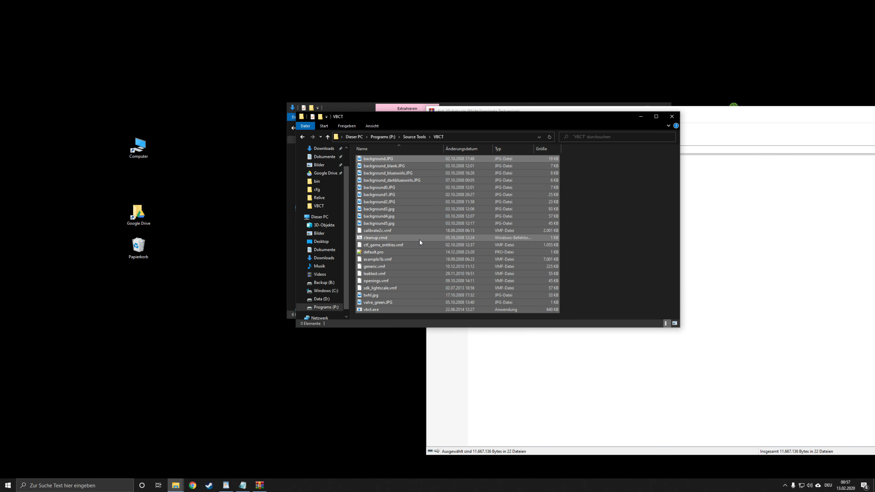
click(641, 278)
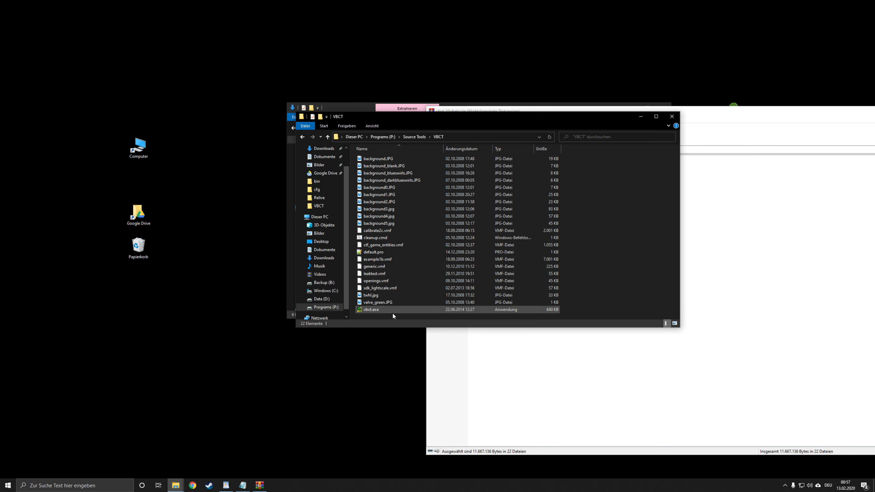
click(377, 310)
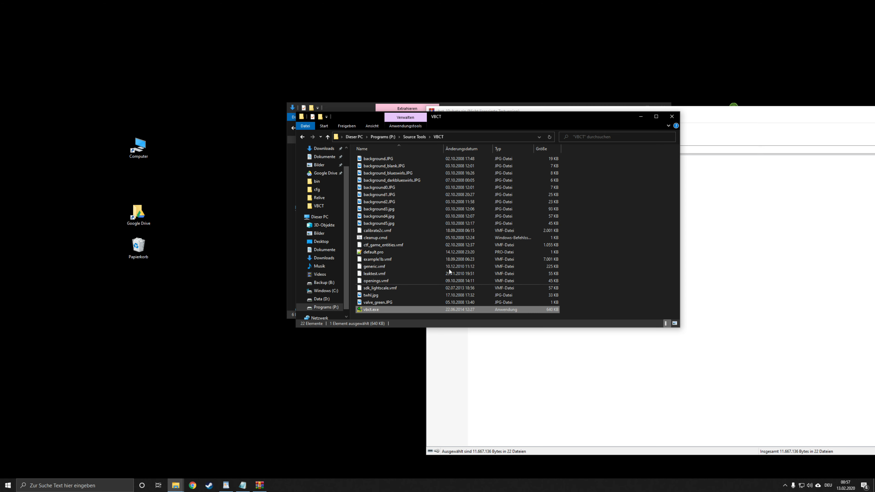
click(590, 253)
drag(482, 123, 367, 153)
click(728, 121)
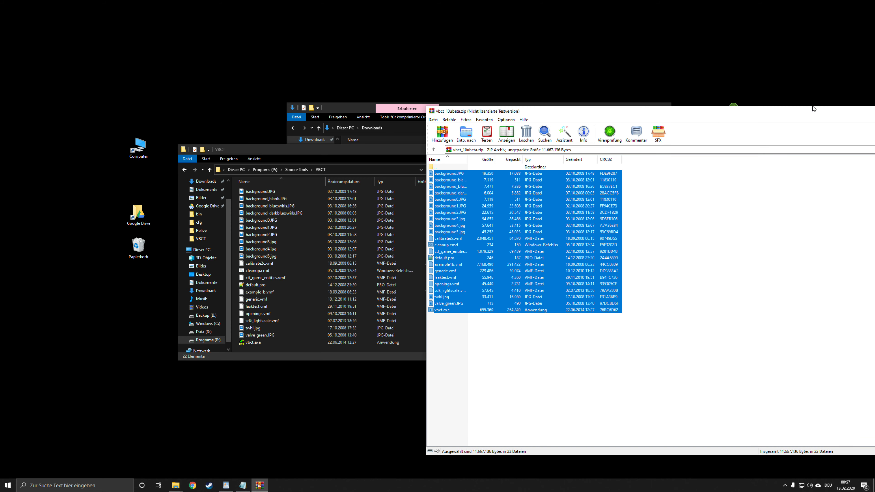
drag(871, 113, 583, 120)
click(782, 117)
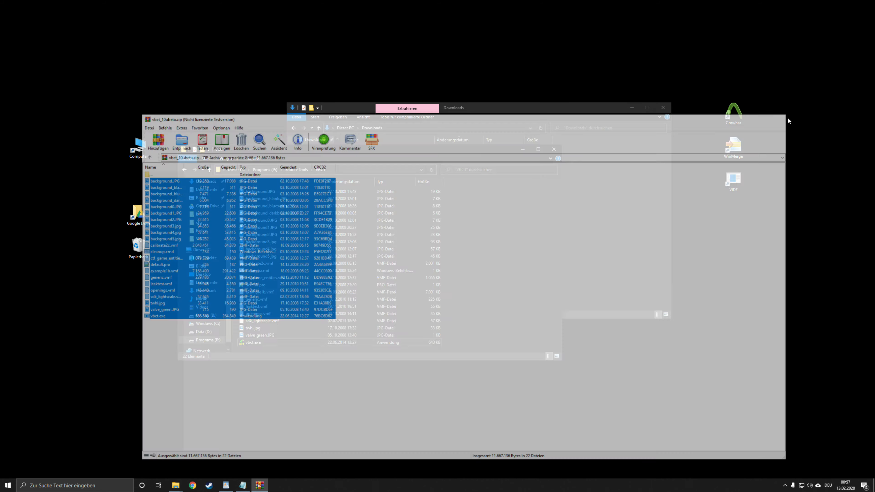
drag(468, 234, 471, 291)
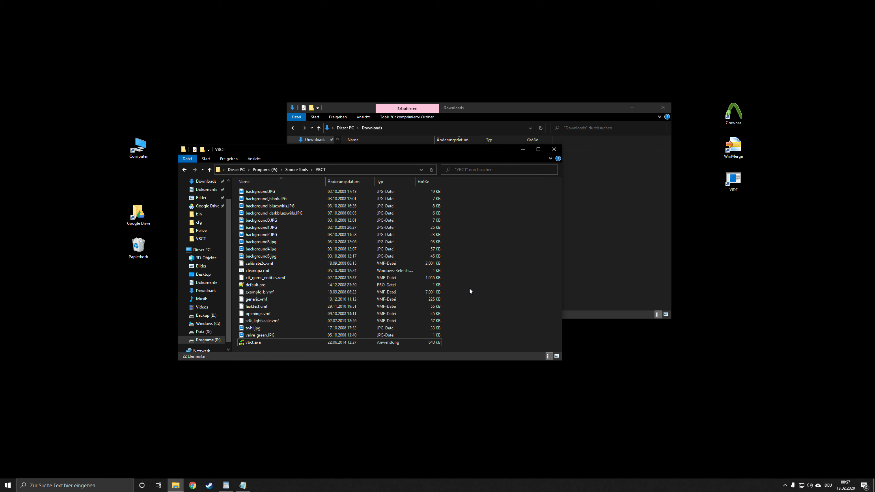
Step: Create a new text document in the VBCT folder and name it SDKPaths.pro
right_click(492, 292)
mouse_move(518, 396)
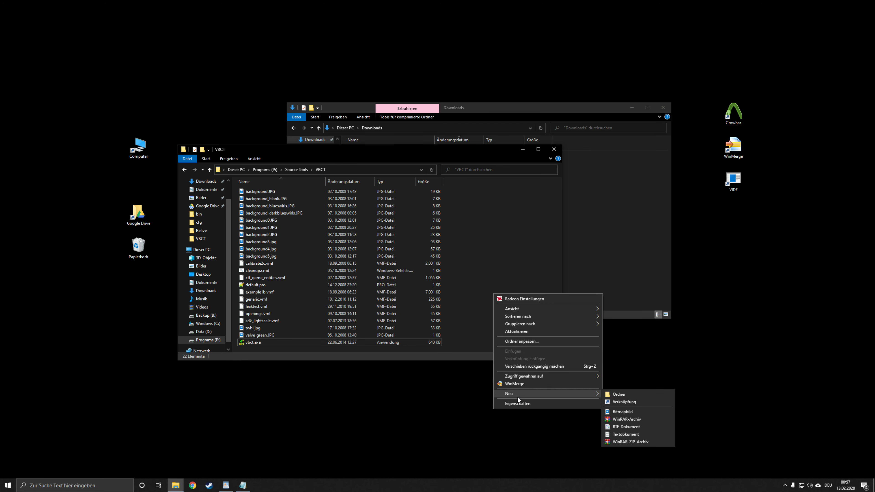
click(625, 434)
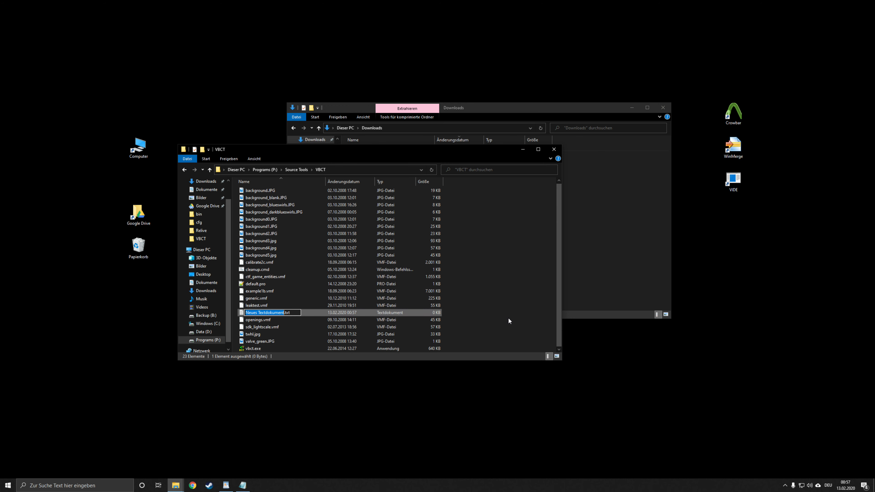
text(SDKPaths.pro)
key(Return)
click(488, 245)
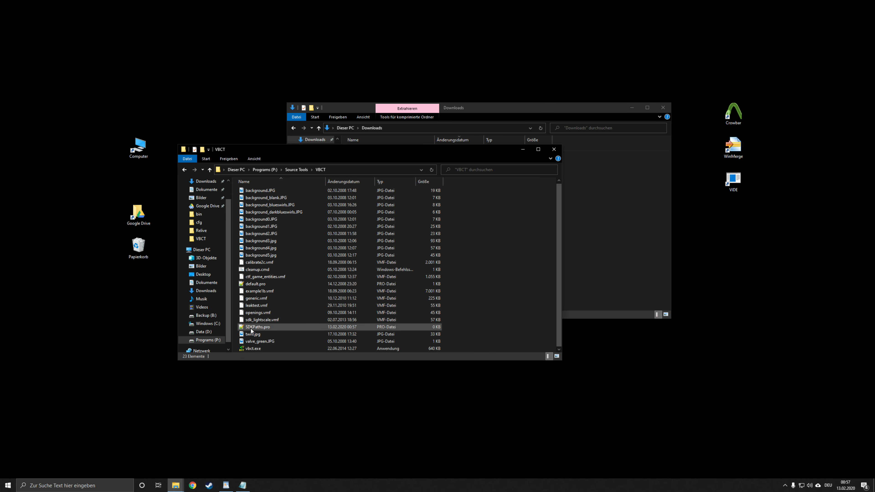
Step: Open SDKPaths.pro in the text editor and enter "SDKPath" as its first line, followed by a line break
double_click(269, 326)
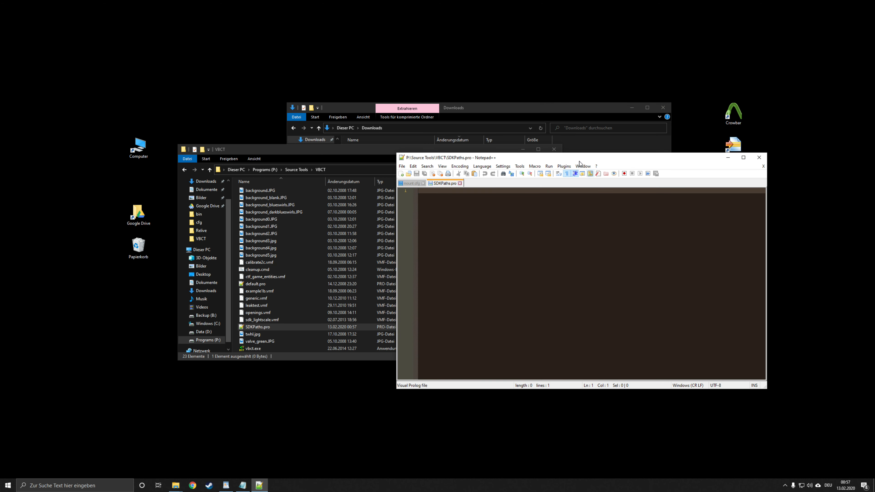
click(567, 173)
text(SDKPath)
key(Return)
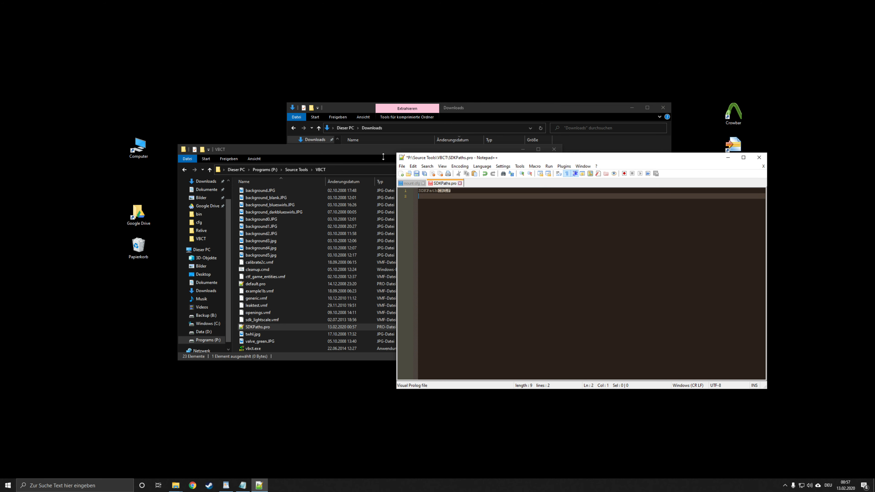
Step: Navigate a file explorer window to P:\Steam\steamapps\common\GarrysMod\bin
click(175, 485)
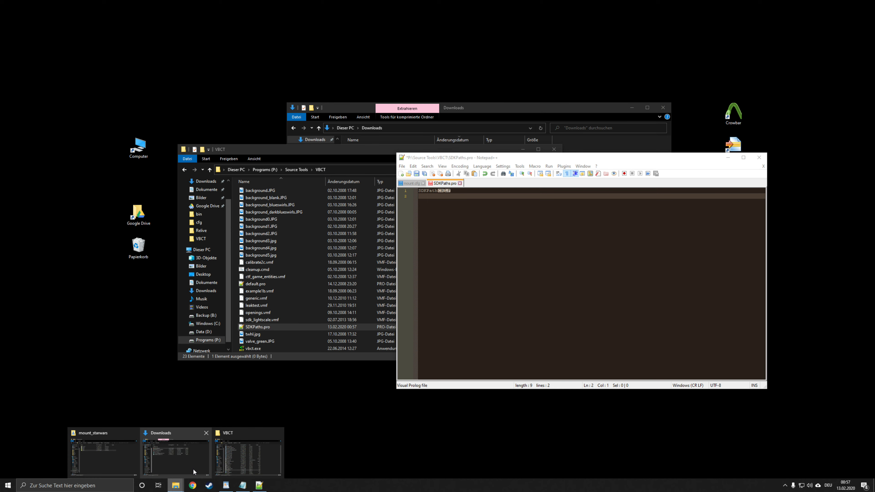
click(134, 451)
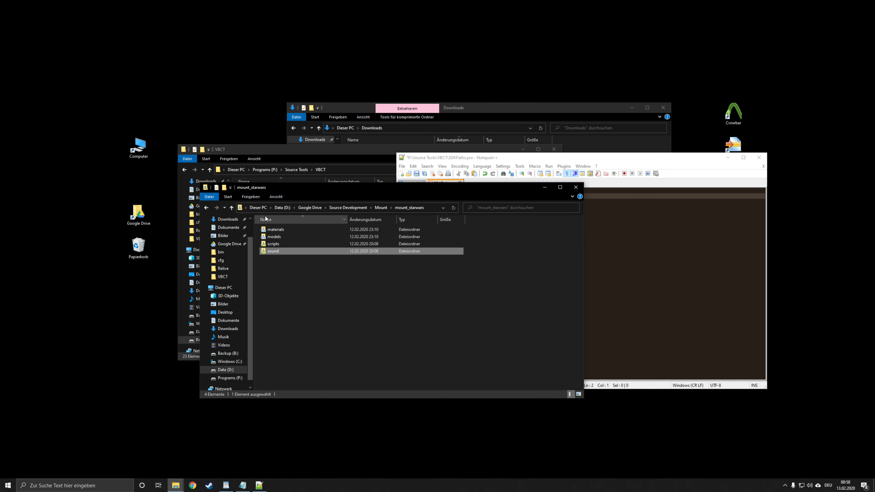
click(228, 244)
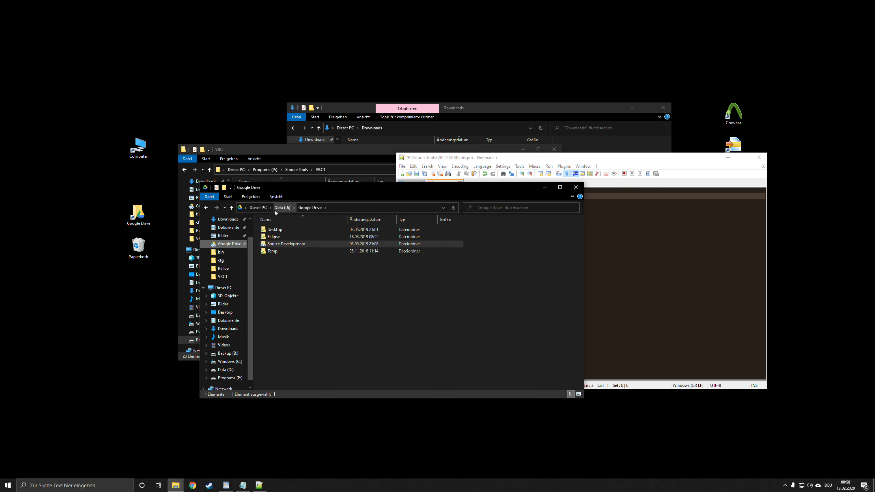
click(259, 208)
double_click(391, 323)
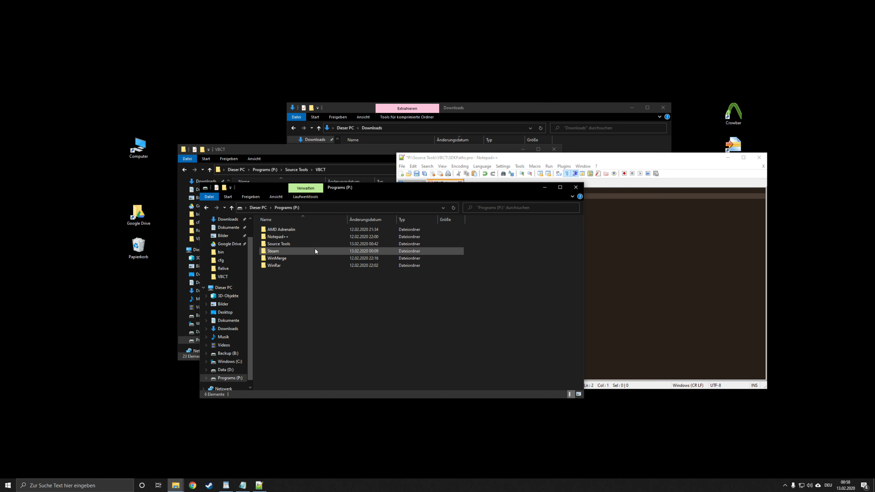
double_click(280, 251)
double_click(292, 366)
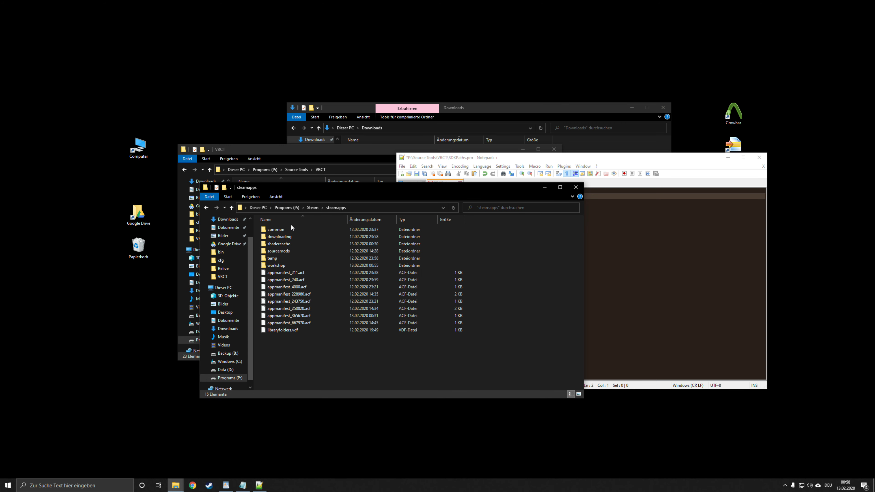
click(282, 230)
double_click(282, 229)
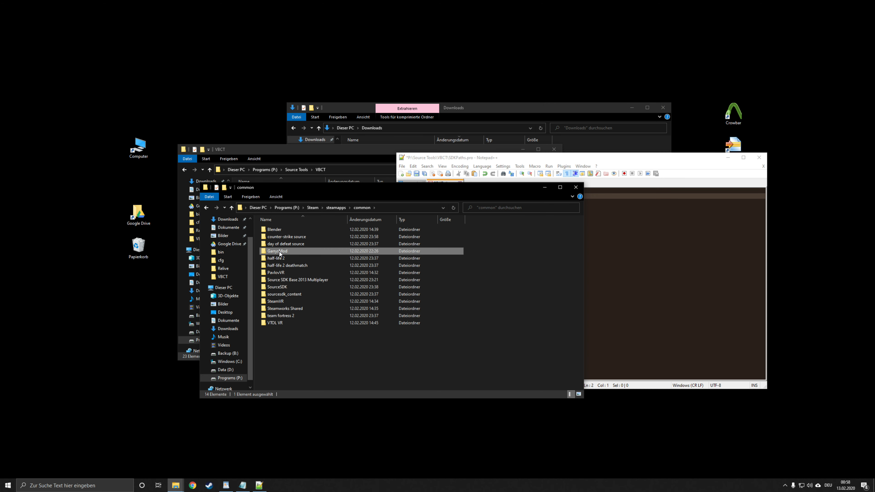
double_click(279, 252)
double_click(277, 229)
Step: Copy the bin folder's path into line 2 of SDKPaths.pro and add a "GamePath" line below it
click(428, 208)
key(ctrl+c)
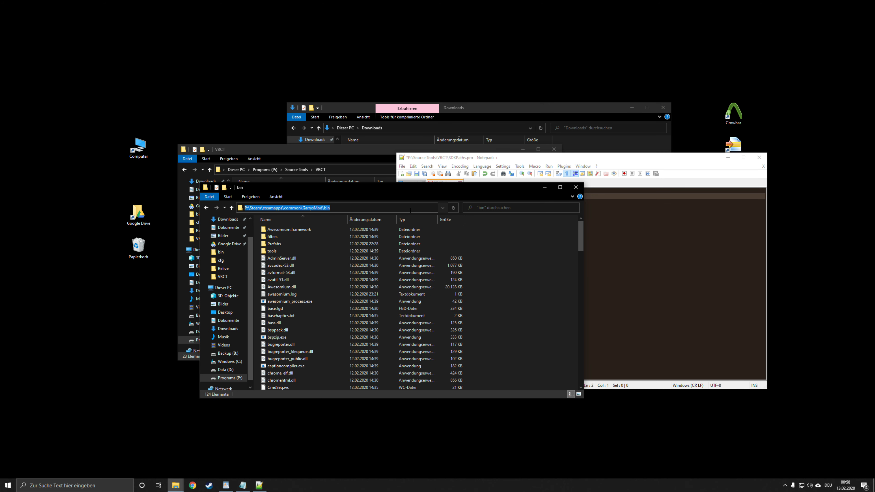
click(604, 217)
key(ctrl+v)
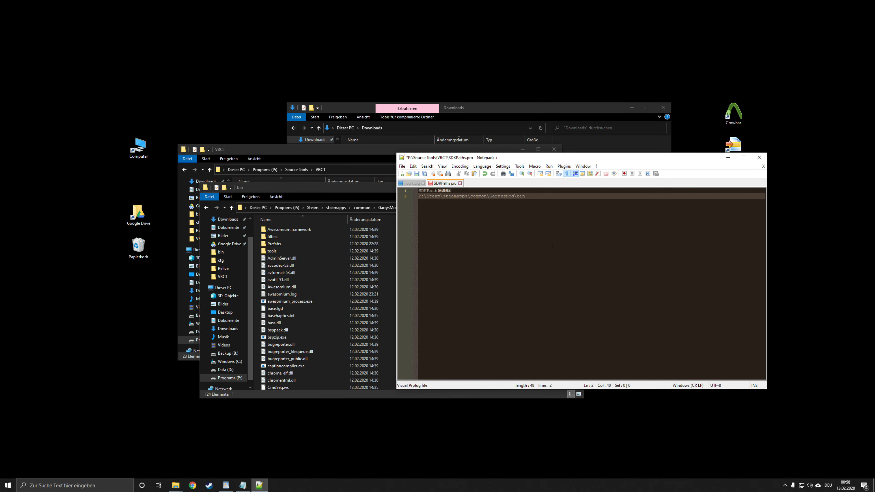
key(Return)
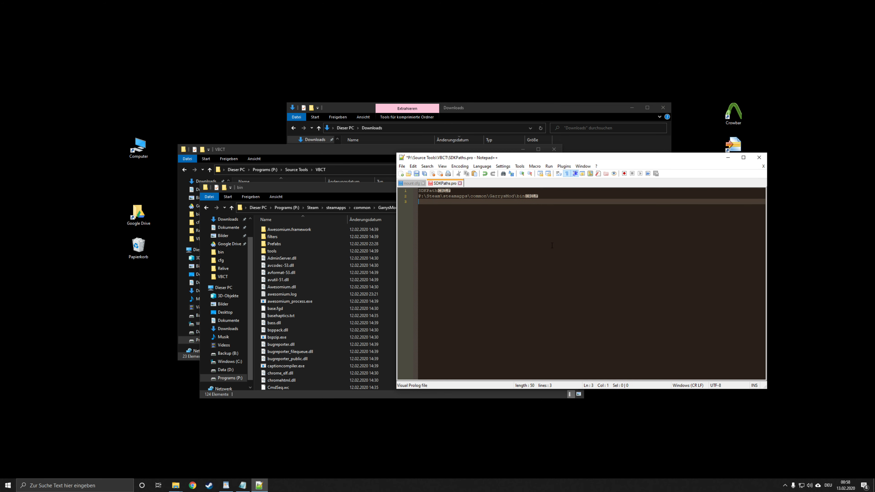
text(GamePath)
key(Return)
Step: Copy the path of the garrysmod subfolder inside GarrysMod and paste it on the line below "GamePath"
click(365, 192)
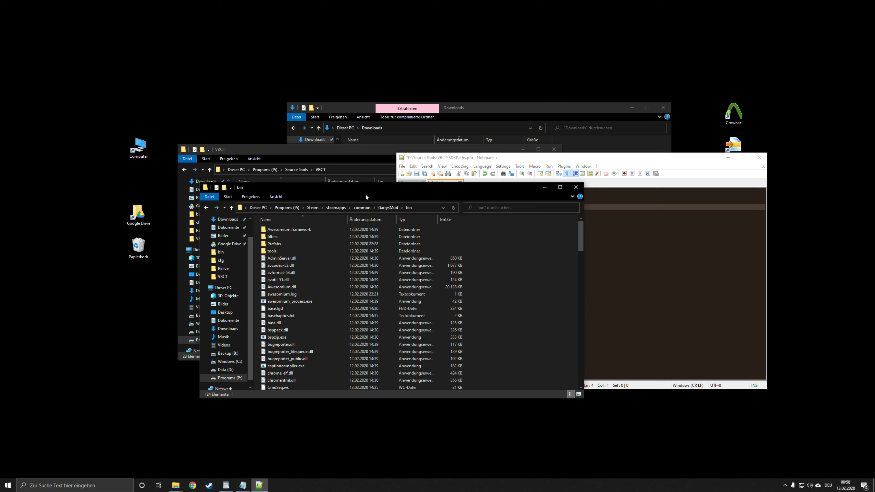
click(394, 208)
click(271, 238)
double_click(270, 238)
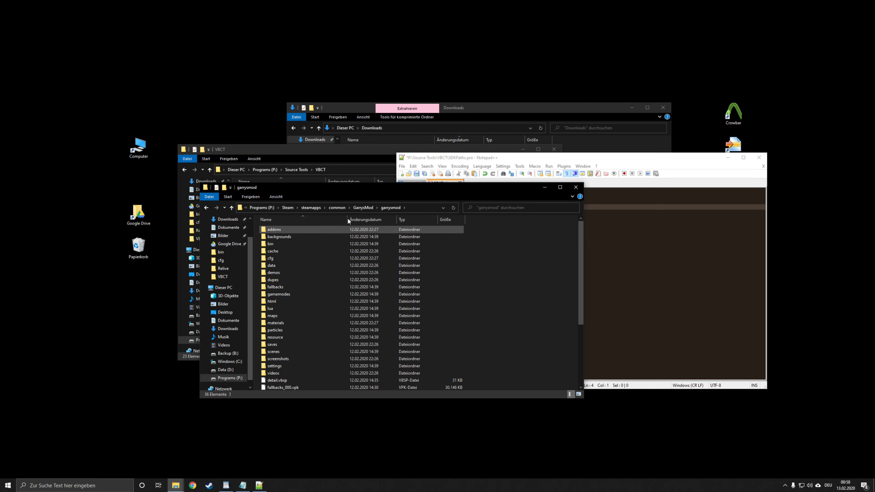
click(408, 208)
key(ctrl+c)
click(687, 231)
key(ctrl+v)
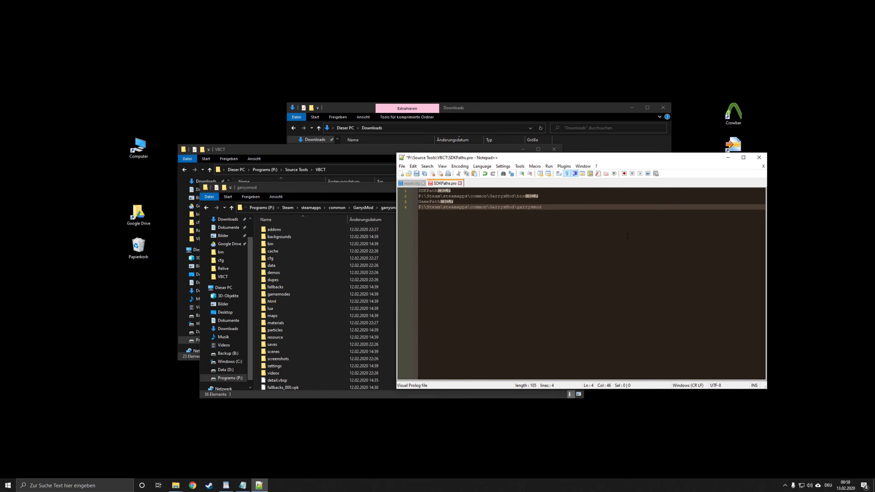
key(Return)
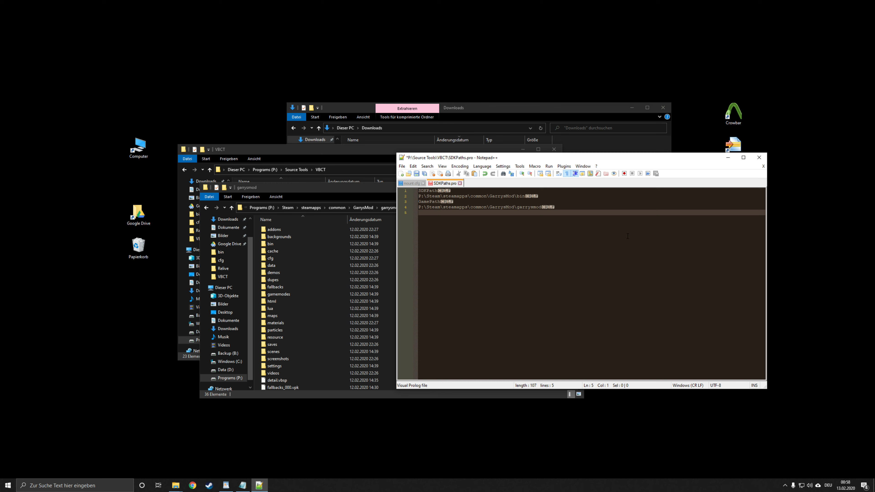
Step: Add a "projectPath" line to SDKPaths.pro, followed by the same garrysmod folder path
text(projectPath)
key(Return)
key(ctrl+v)
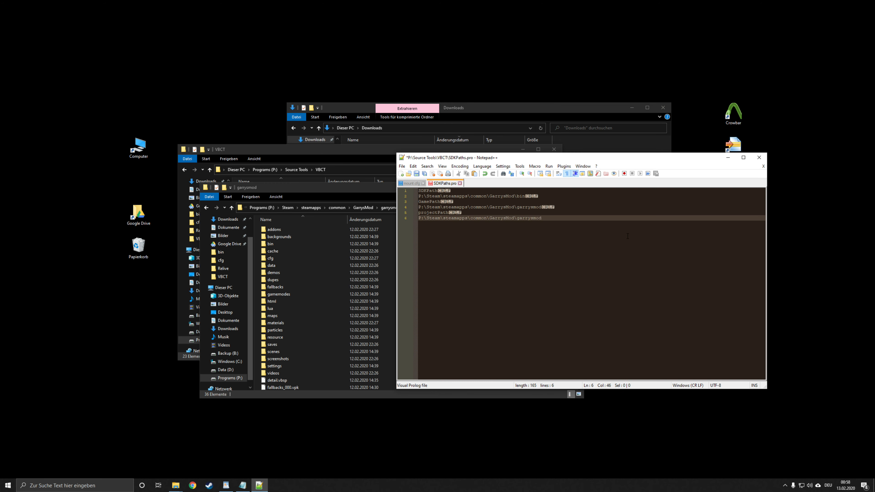
key(Return)
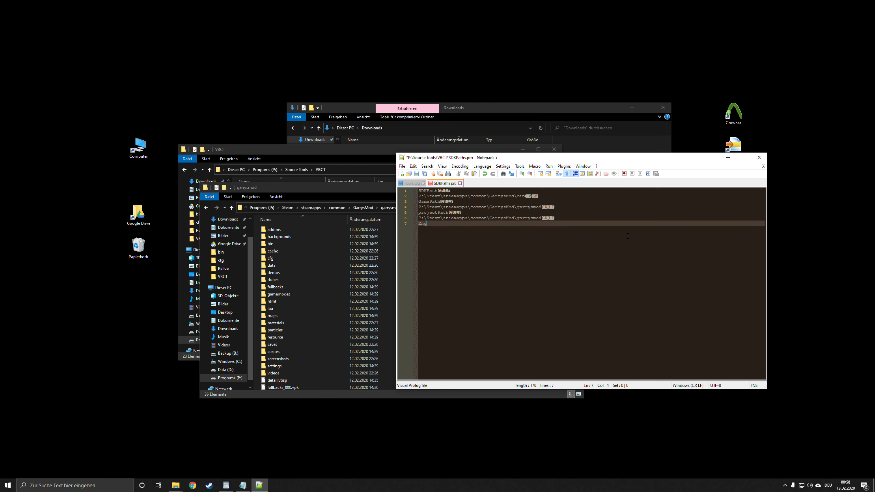
Step: Add an "EngineType" line to SDKPaths.pro with "CSS" on the line below it
text(EngineType)
key(Return)
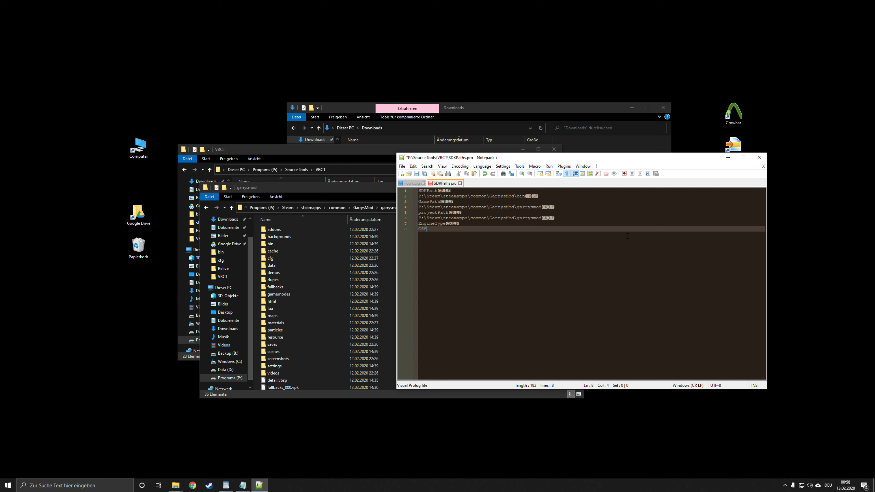
text(CSS)
key(Return)
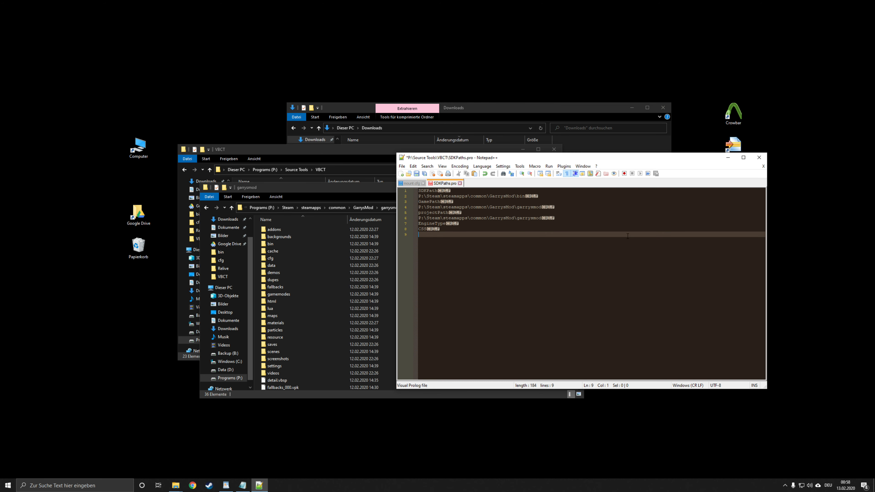
Step: Add a "GameType" line to SDKPaths.pro with "Garry's Mod" on the line below it
text(Ge)
text(me)
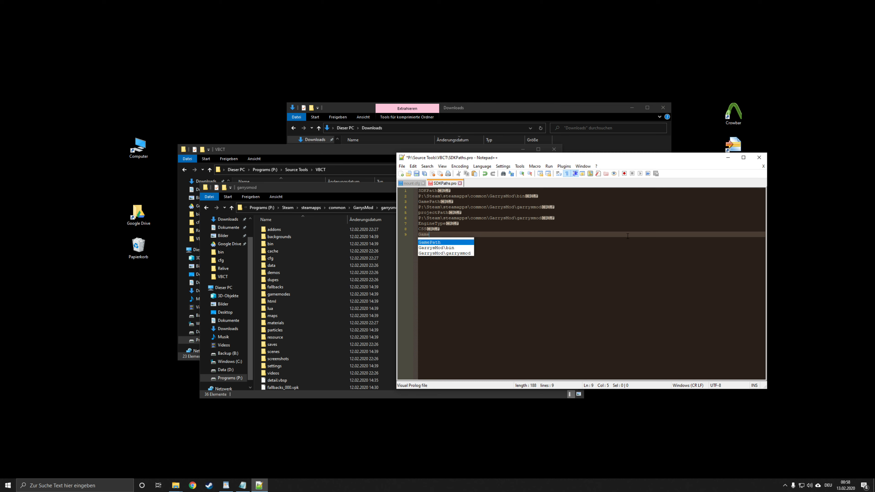
text(Type)
key(Return)
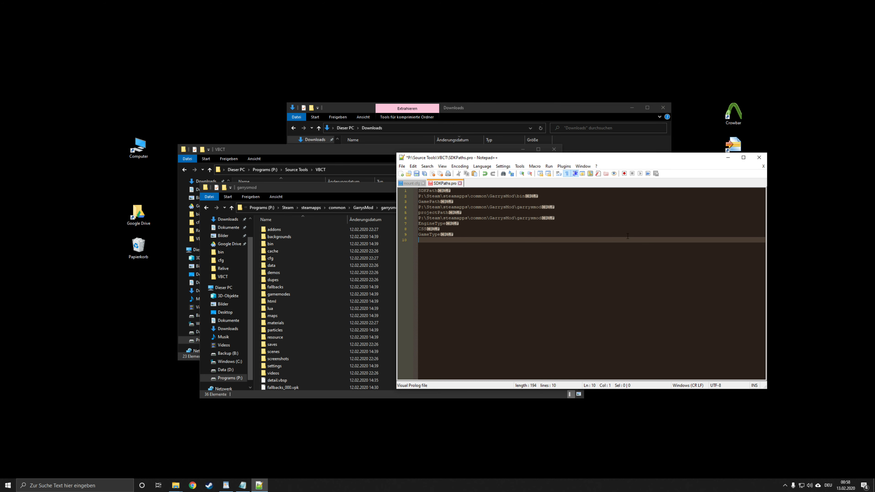
text(Garry)
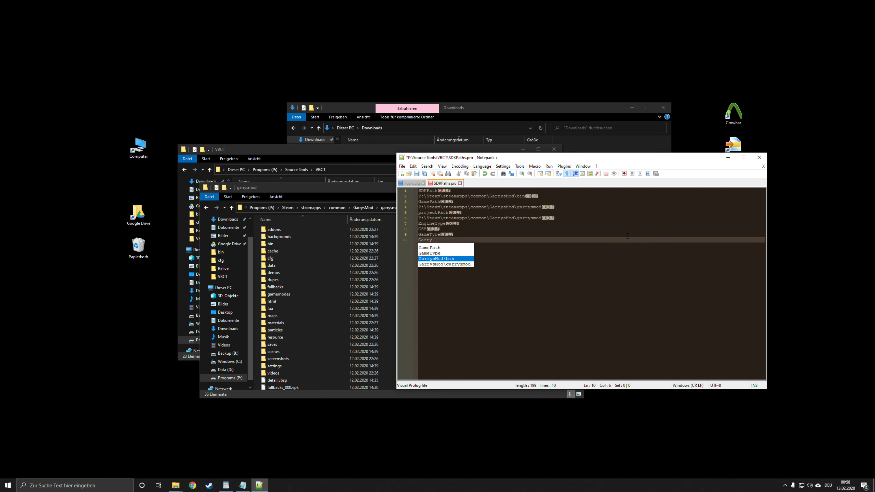
text('s)
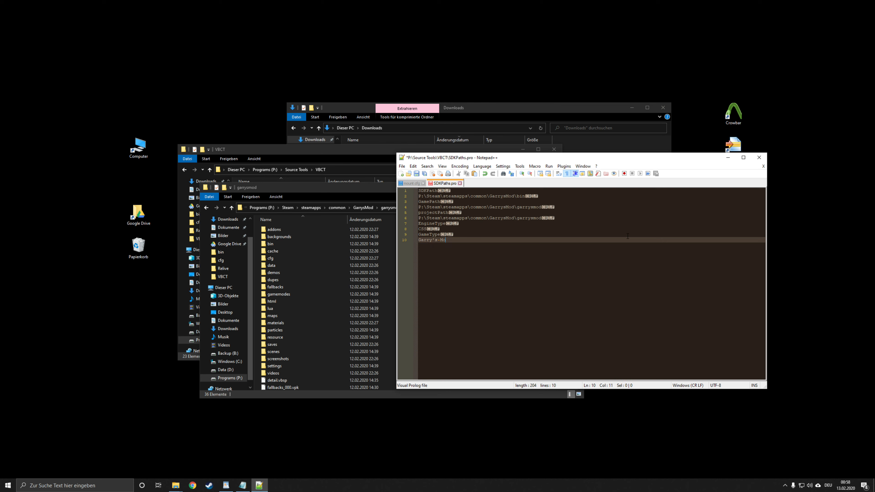
text( Mode)
key(Return)
Step: Add a "MapFile" line to the end of SDKPaths.pro, followed by an empty line
text(MapFil)
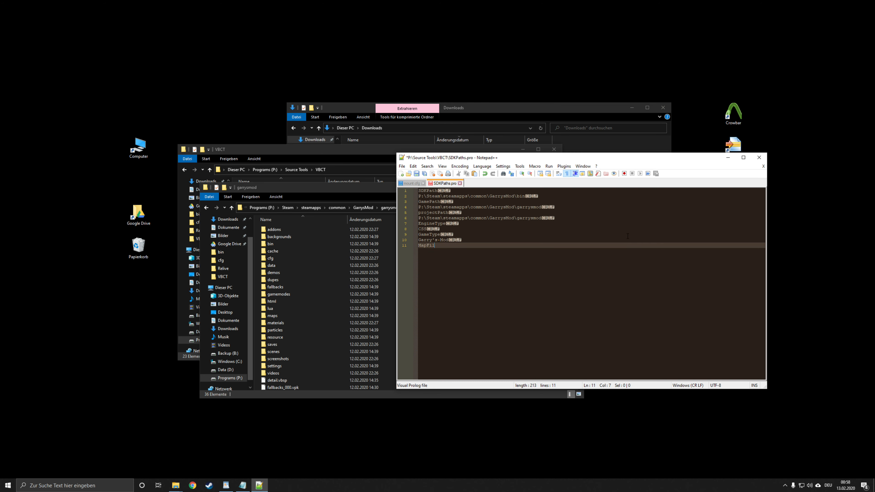
text(e)
key(Return)
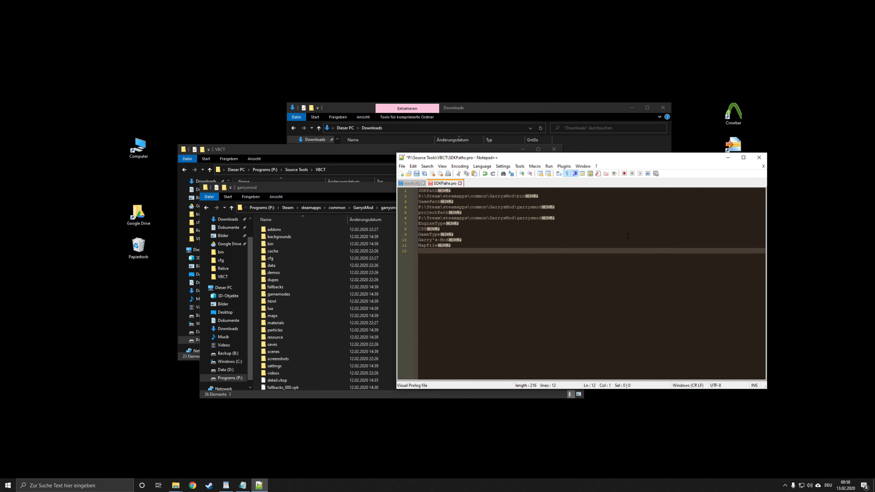
key(Return)
key(shift+Up)
key(shift+Down)
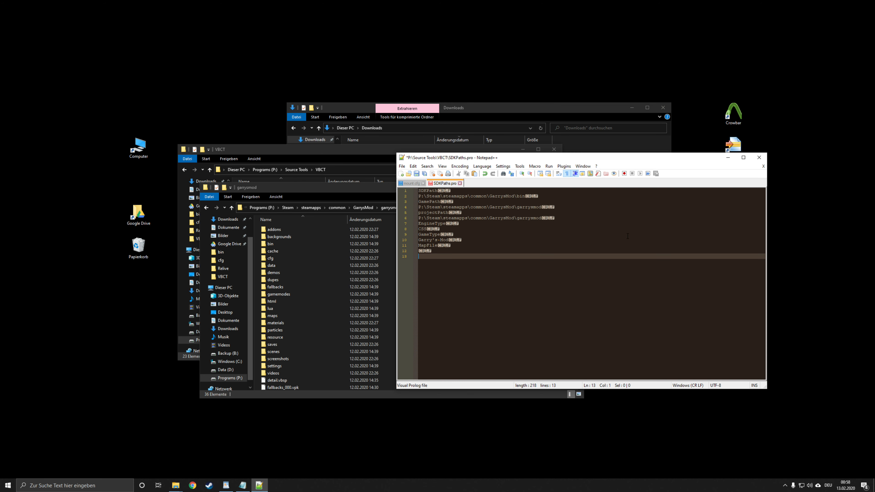
key(shift+Up)
key(shift+Down)
key(shift+Up)
key(shift+Down)
Step: Capitalise the first letter of the projectPath key in SDKPaths.pro so it reads "ProjectPath"
click(445, 189)
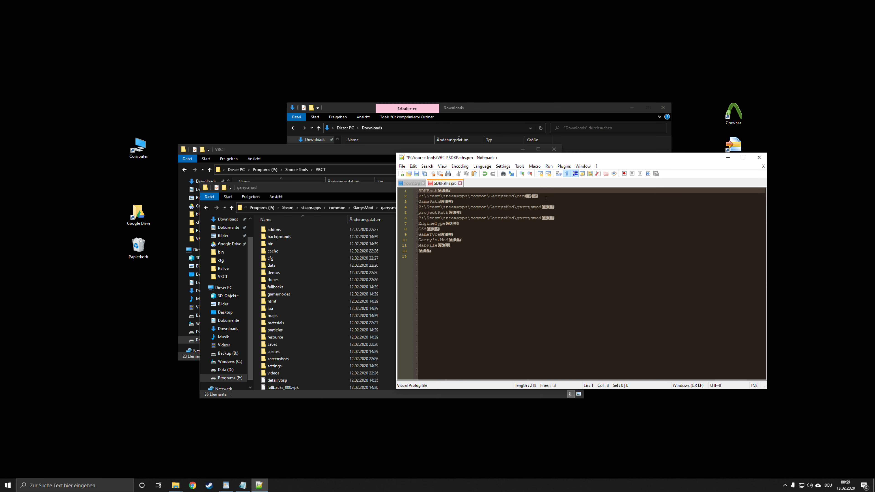
click(475, 202)
click(469, 217)
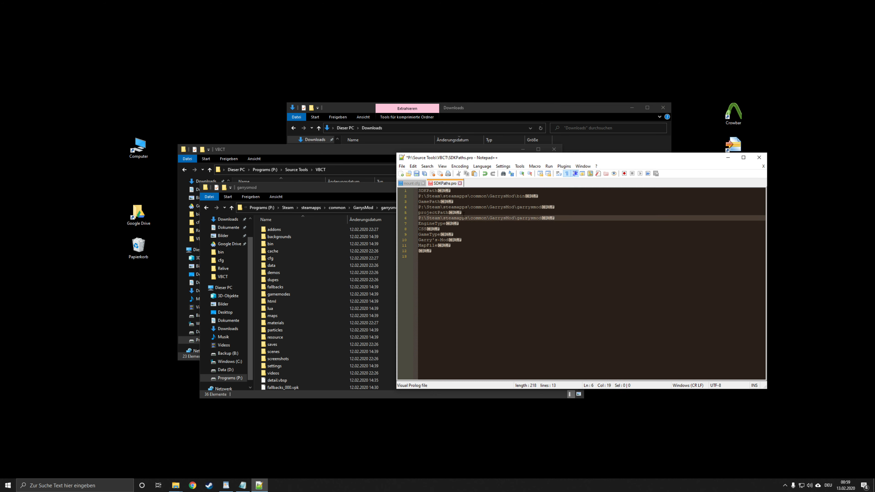
click(463, 212)
drag(420, 213, 417, 213)
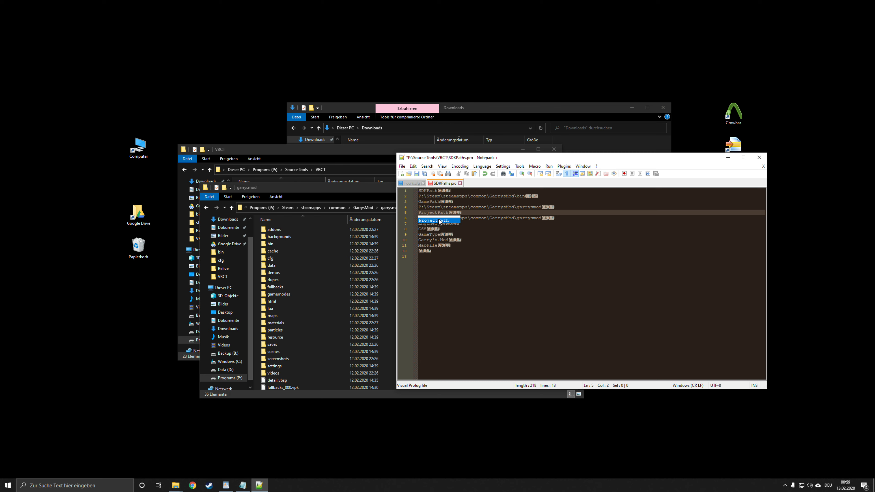
click(471, 230)
key(Down)
key(Down)
key(Down)
key(Down)
key(Down)
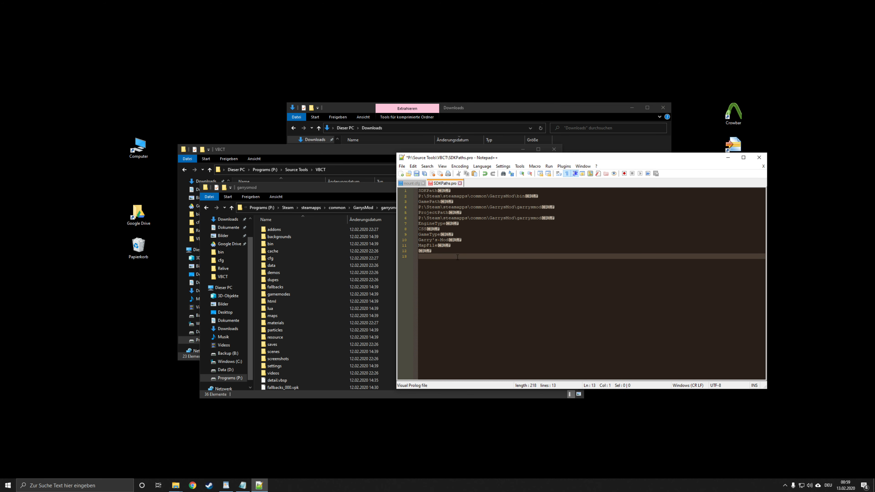
Step: Save SDKPaths.pro and launch vbct.exe from the VBCT folder
key(ctrl+s)
click(723, 157)
click(586, 175)
click(259, 159)
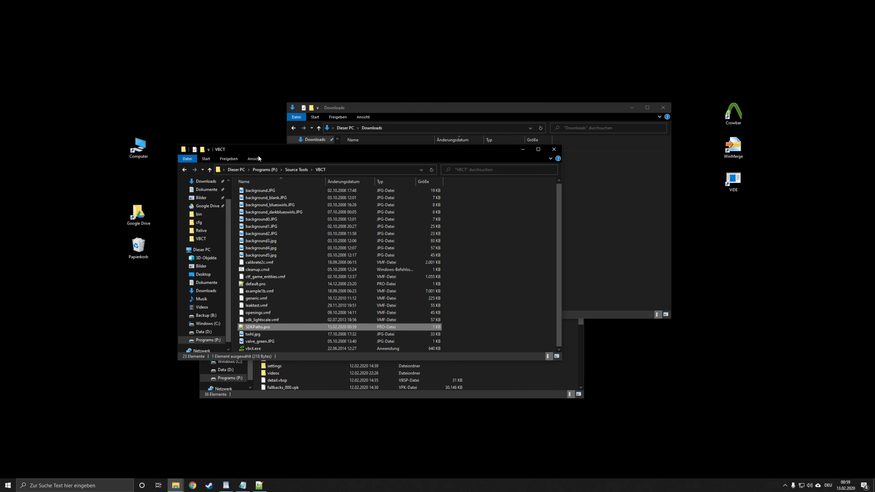
double_click(258, 348)
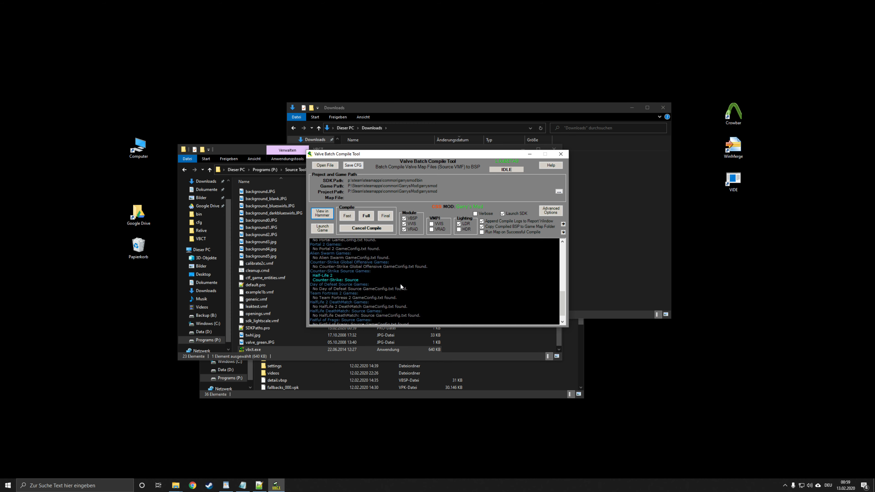
Step: View the list of selectable games for the project and game paths, close it and reposition the VBCT window
click(558, 191)
click(563, 201)
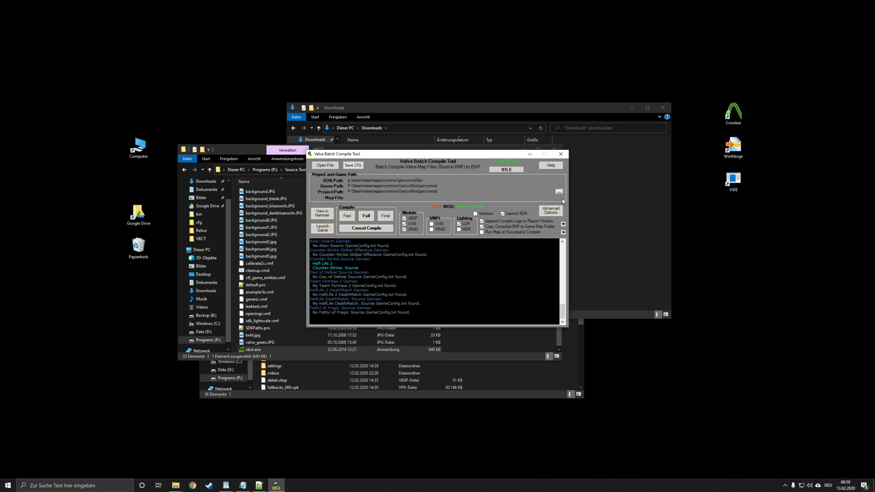
click(559, 192)
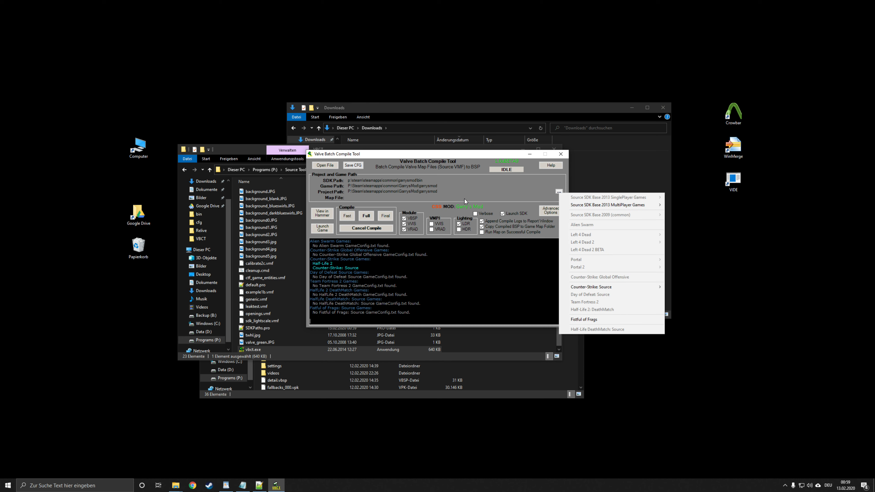
click(478, 156)
drag(478, 155, 422, 169)
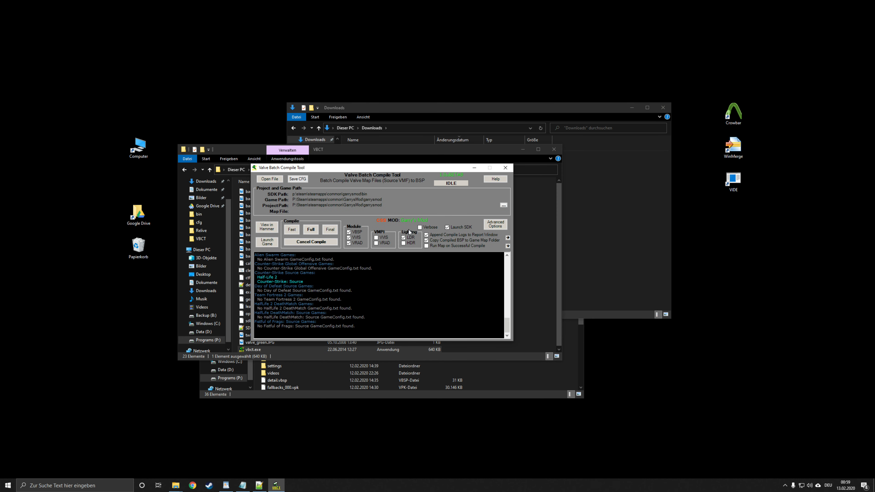
Step: Enable HDR and disable LDR in the lighting options for map compiles
click(407, 243)
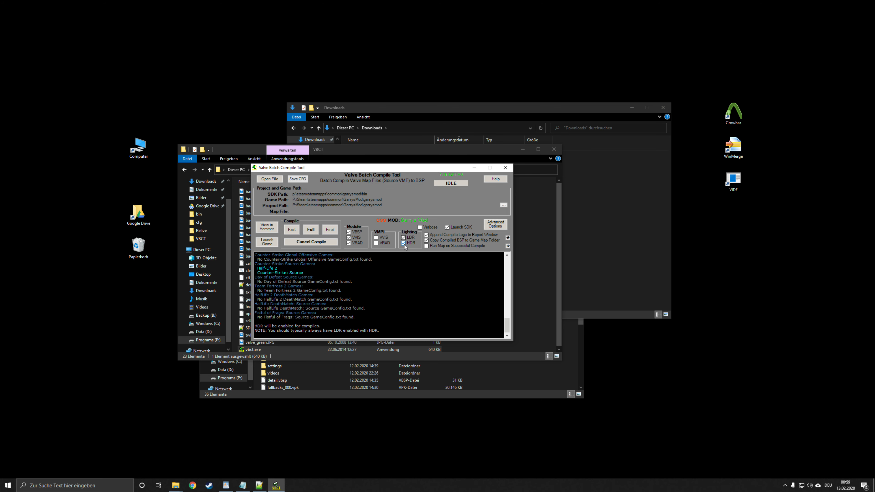
click(403, 238)
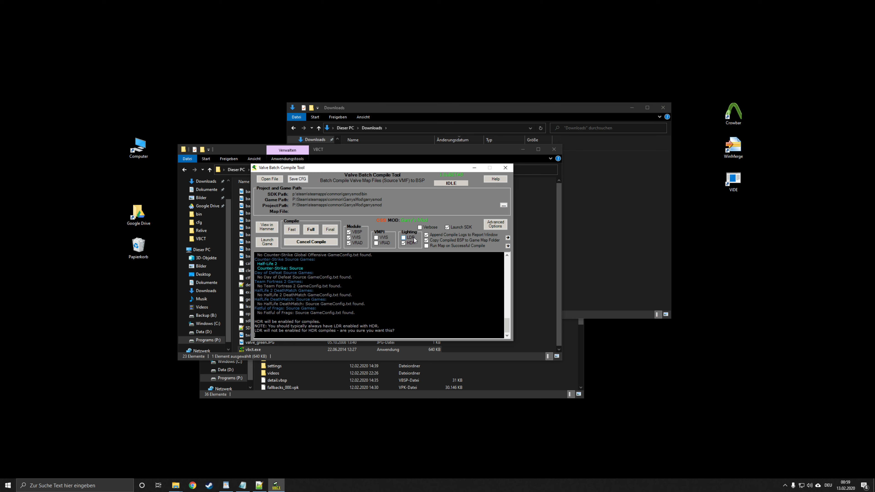
Step: Expand the compile summary and the advanced command strings sections of the compile tool
click(508, 238)
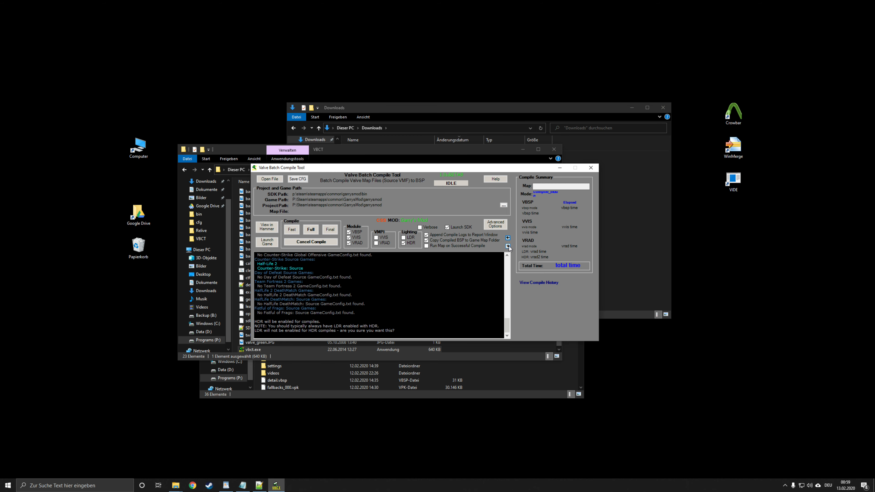
click(508, 246)
click(500, 224)
click(497, 229)
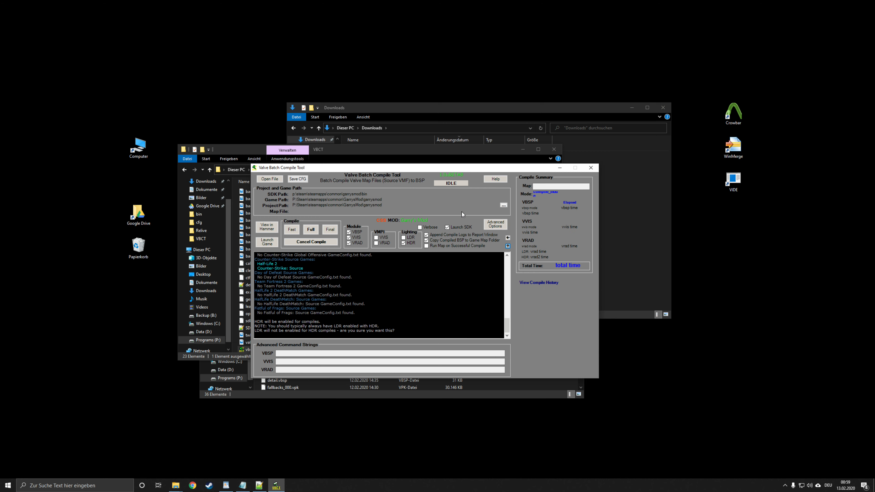
Step: Apply advanced compile options: stop processing on leaks for VBSP, and static prop lighting, static prop polys and texture shadows for VRAD
click(495, 225)
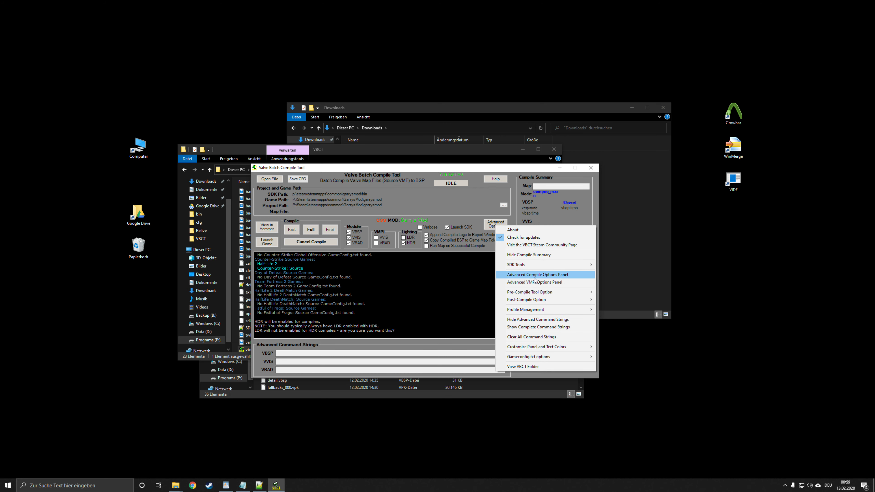
click(555, 277)
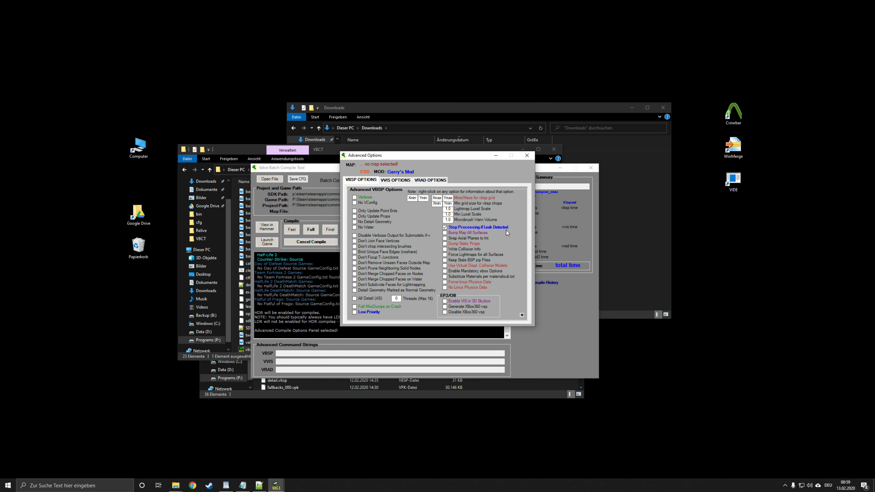
click(394, 180)
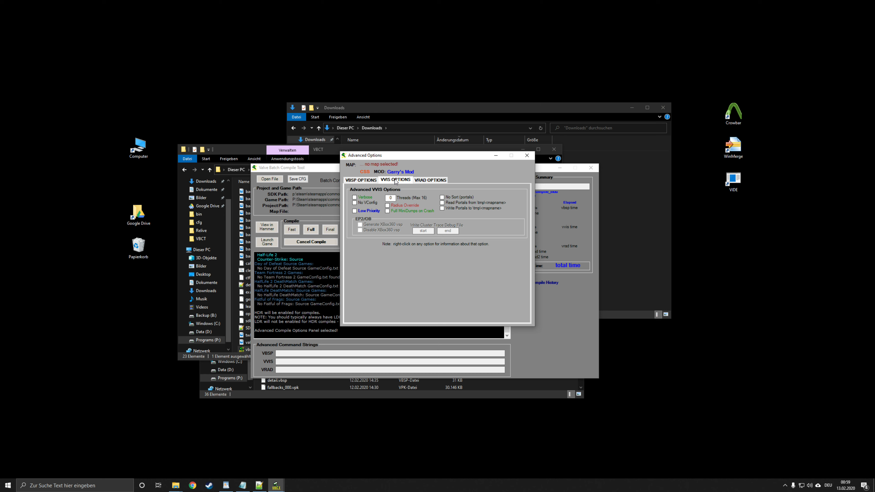
click(428, 180)
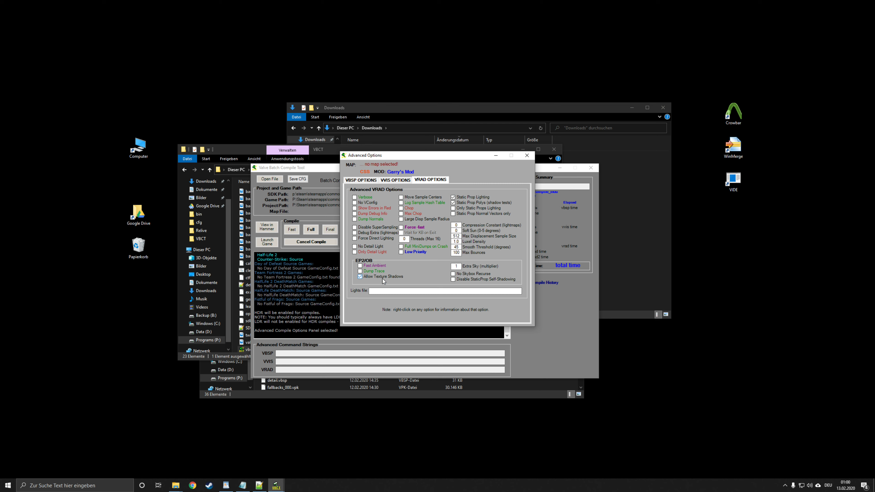
click(525, 157)
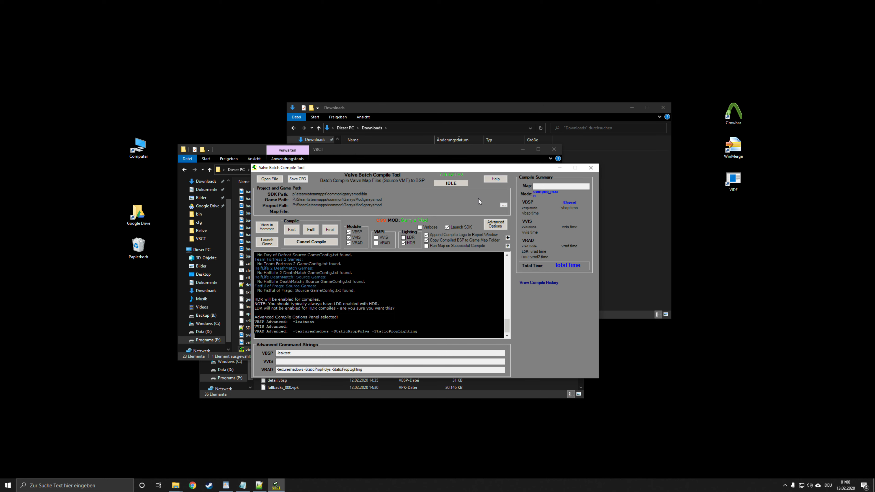
Step: Open the map rp_voyager04.vmf from Google Drive > Source Development > Projects > Star Trek > USS Voyager
click(272, 180)
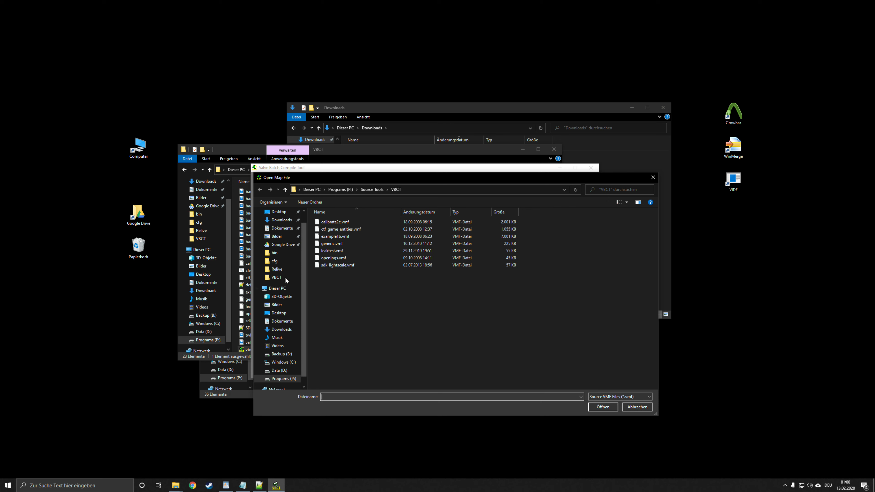
click(283, 244)
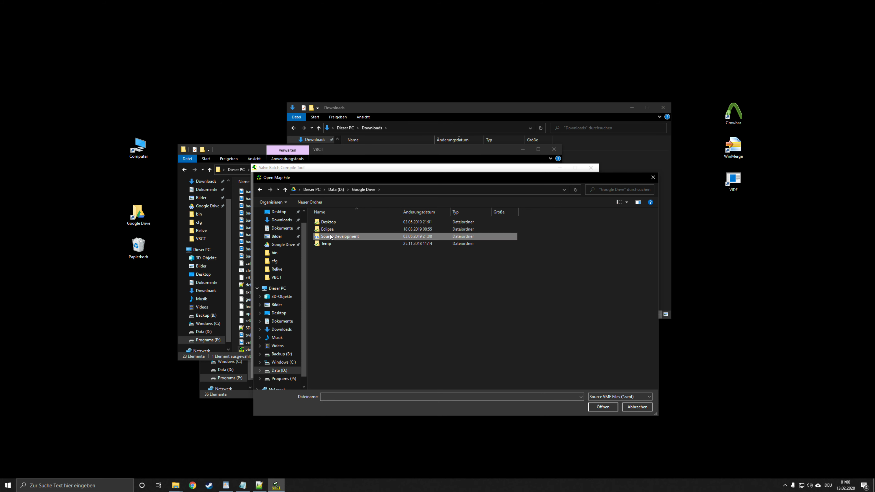
double_click(359, 237)
double_click(335, 250)
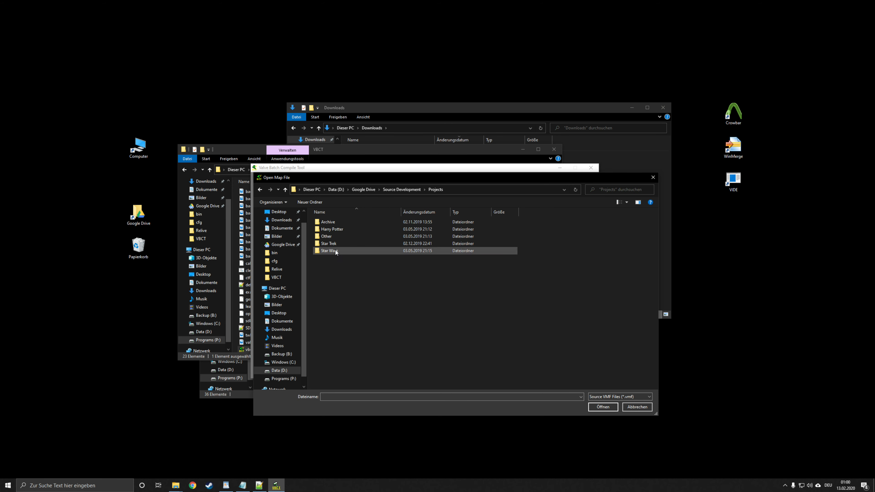
double_click(340, 244)
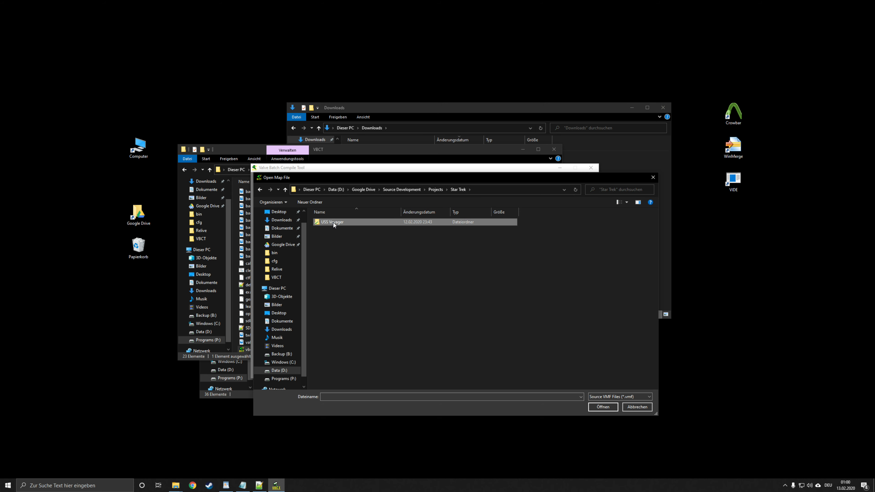
double_click(332, 222)
double_click(337, 273)
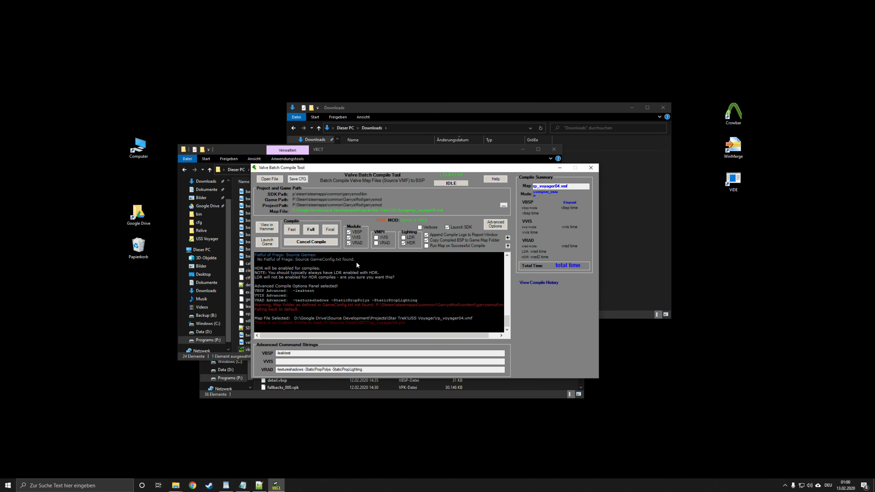
Step: Start a Final compile of the loaded map and check the VBSP messages in the compile log
click(331, 230)
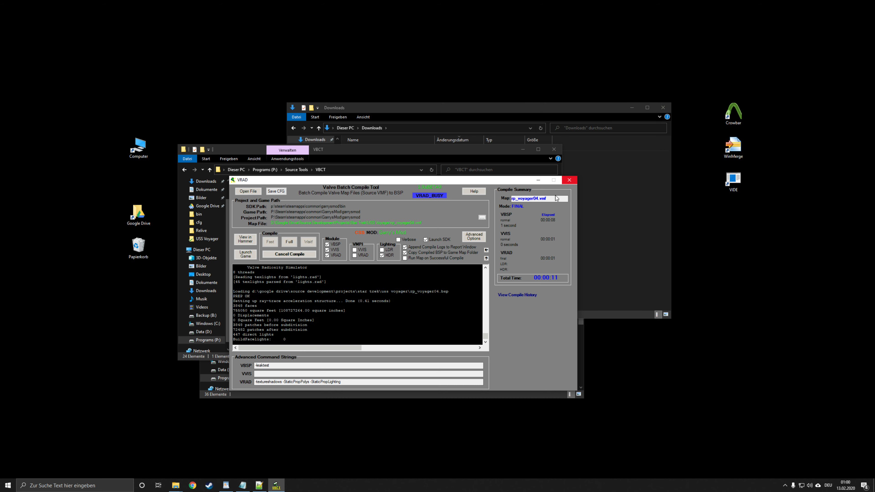
scroll(435, 310, up, 5)
scroll(408, 315, up, 10)
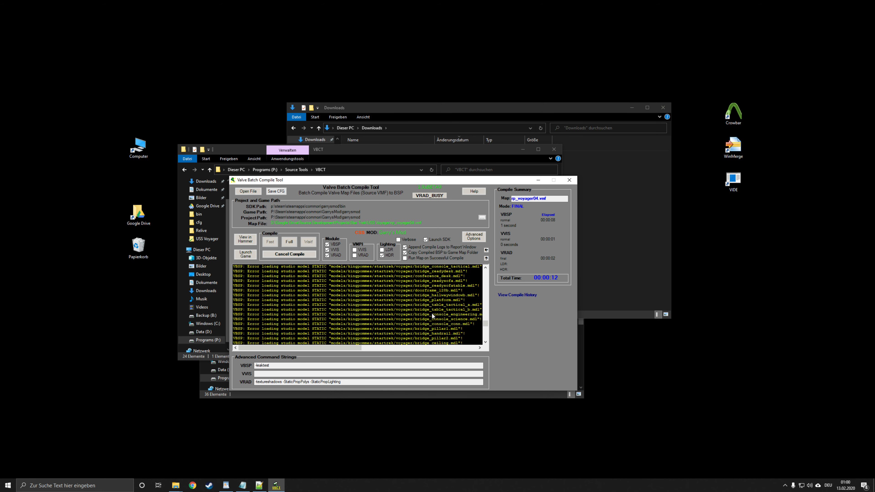
scroll(442, 314, down, 15)
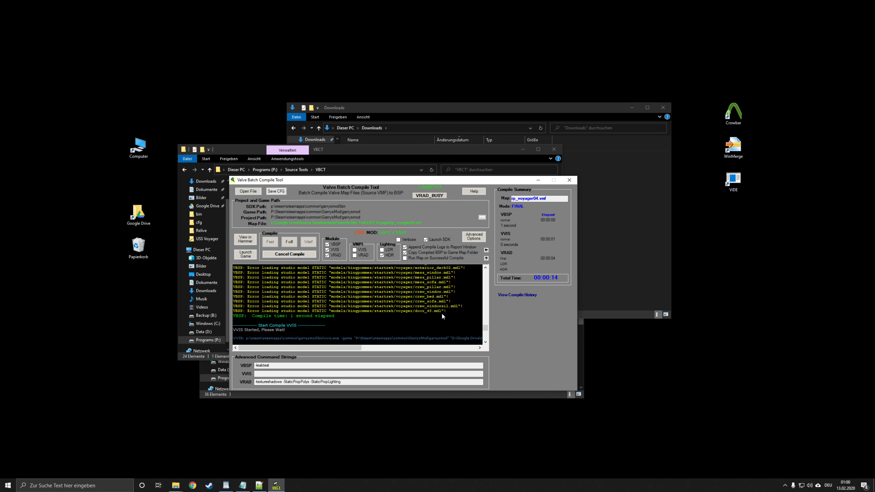
Step: Close the compile tool and all open folder windows to return to the desktop
click(569, 180)
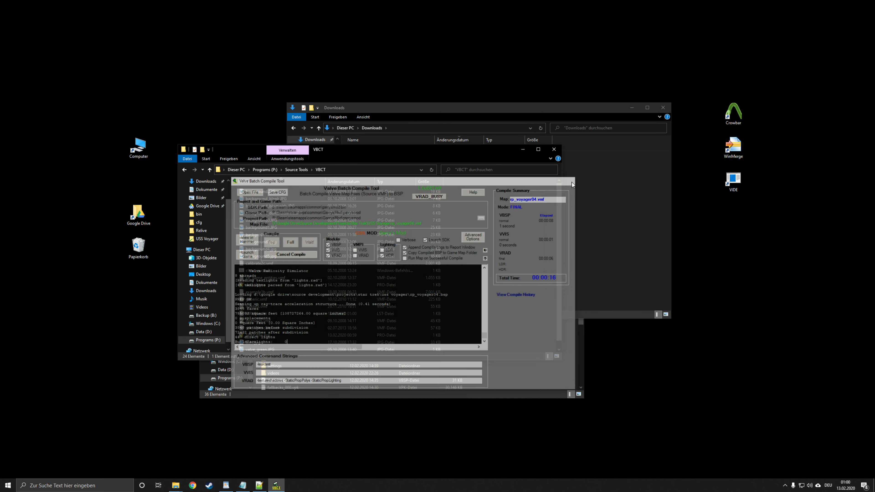
click(568, 166)
click(663, 107)
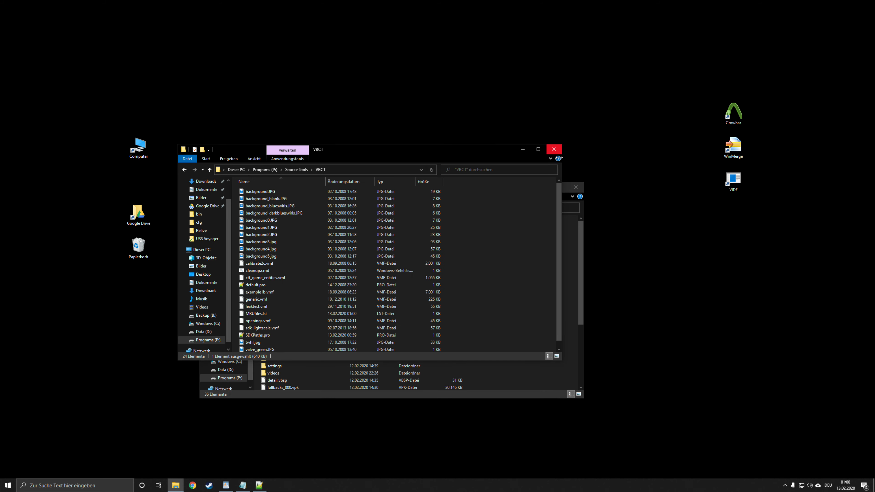
click(554, 148)
click(576, 187)
drag(411, 109, 539, 358)
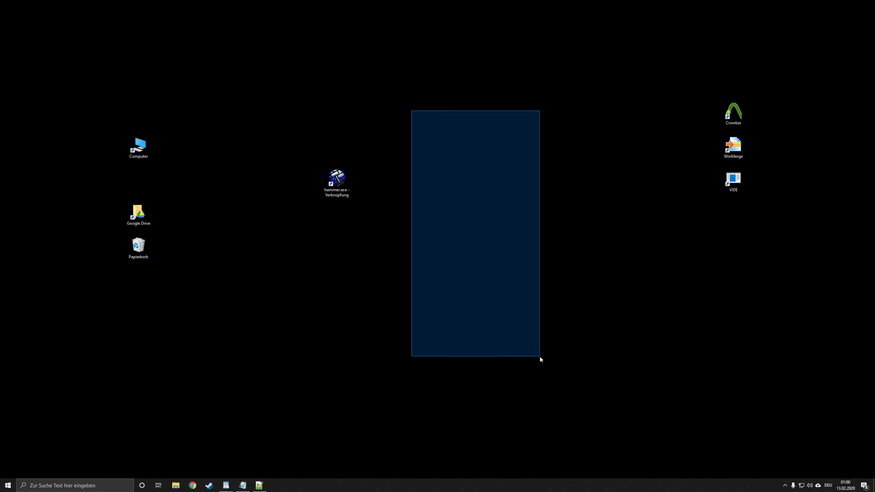
drag(343, 185, 462, 218)
drag(401, 164, 530, 317)
drag(329, 110, 563, 356)
drag(564, 357, 369, 157)
drag(386, 134, 612, 361)
drag(612, 361, 374, 126)
drag(305, 93, 519, 322)
drag(576, 389, 386, 136)
drag(368, 103, 555, 331)
drag(554, 330, 227, 57)
drag(226, 56, 585, 380)
drag(622, 423, 320, 118)
drag(290, 107, 545, 371)
drag(552, 343, 396, 175)
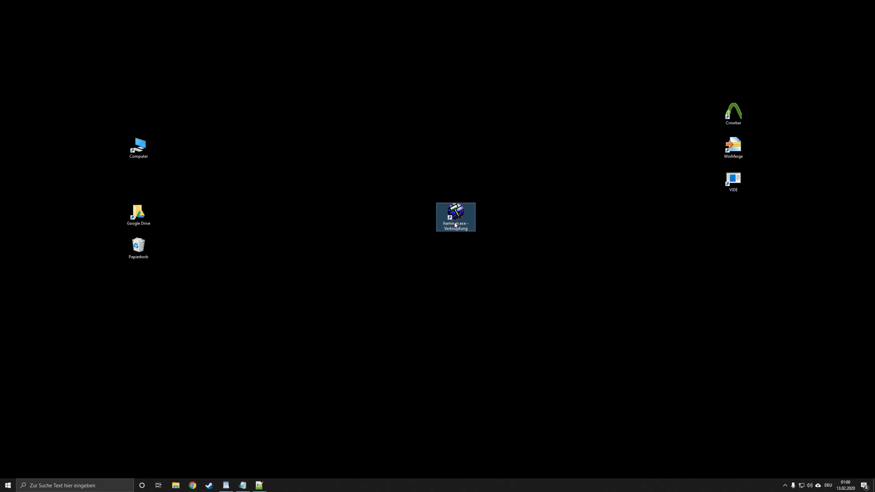
drag(455, 223, 368, 221)
drag(381, 220, 454, 217)
drag(455, 214, 507, 206)
drag(430, 222, 428, 221)
drag(418, 219, 378, 210)
drag(361, 216, 408, 212)
drag(415, 215, 459, 224)
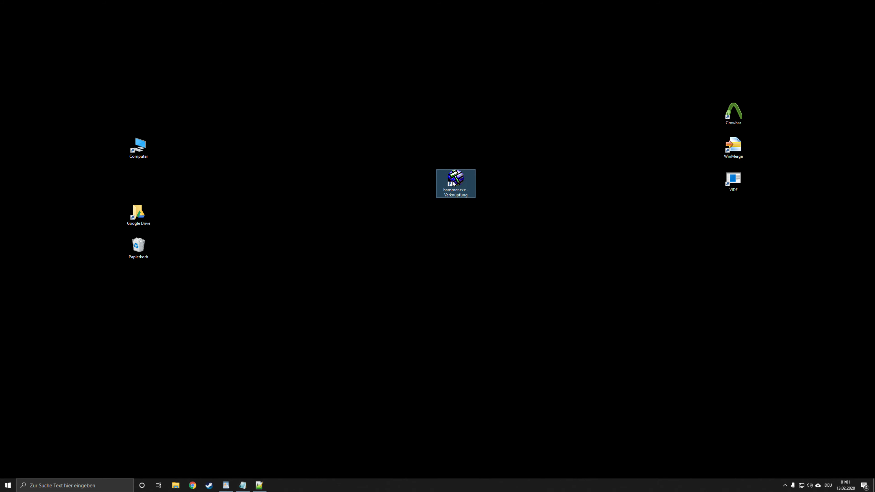